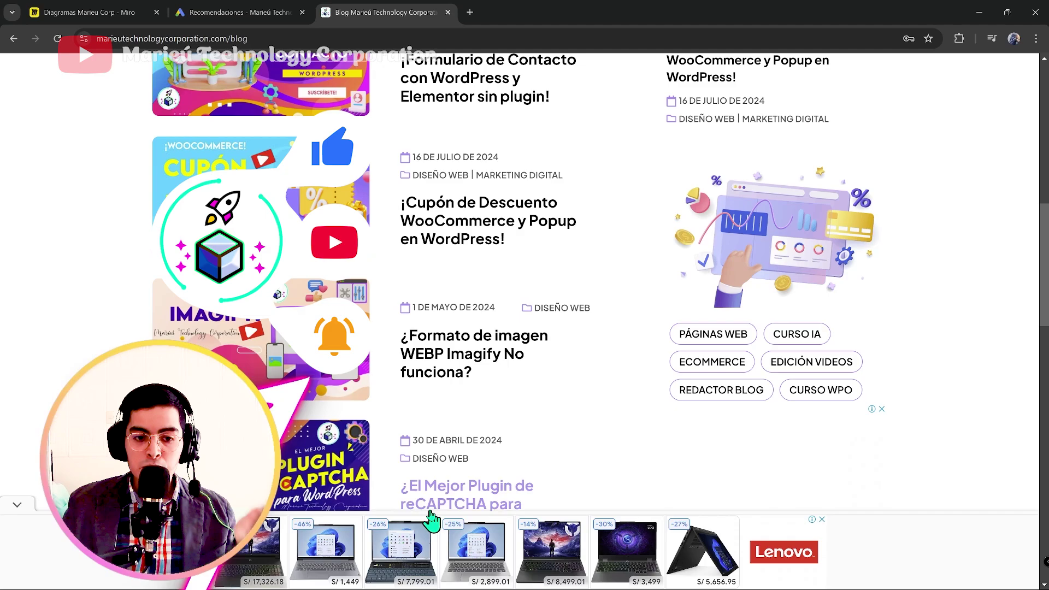
- Examine the articles and display ads on the Marieú blog alongside the Google Ads recommendations page
scroll(407, 530, down, 3)
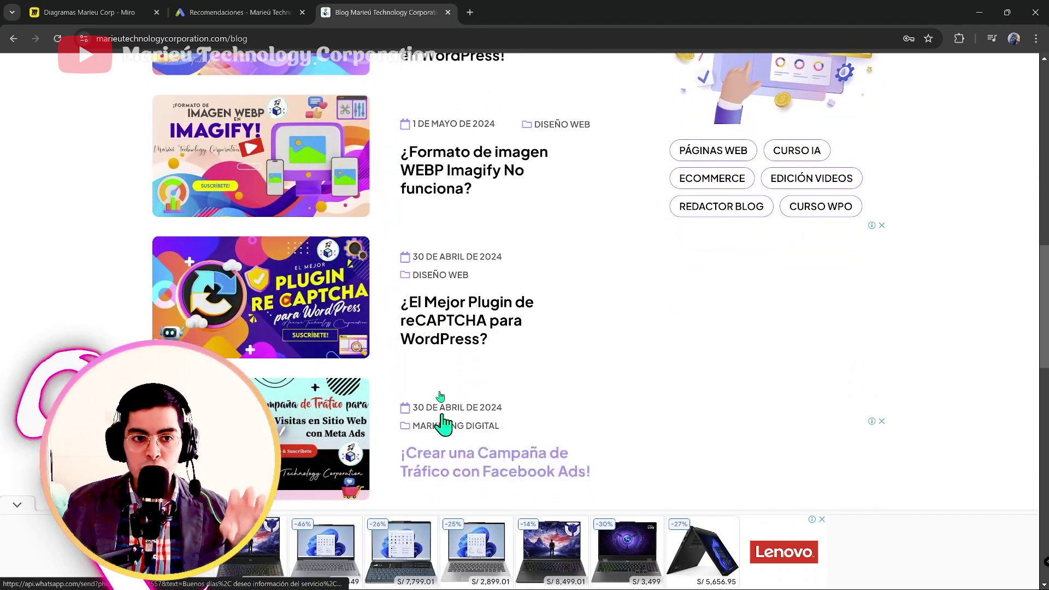
scroll(433, 394, up, 10)
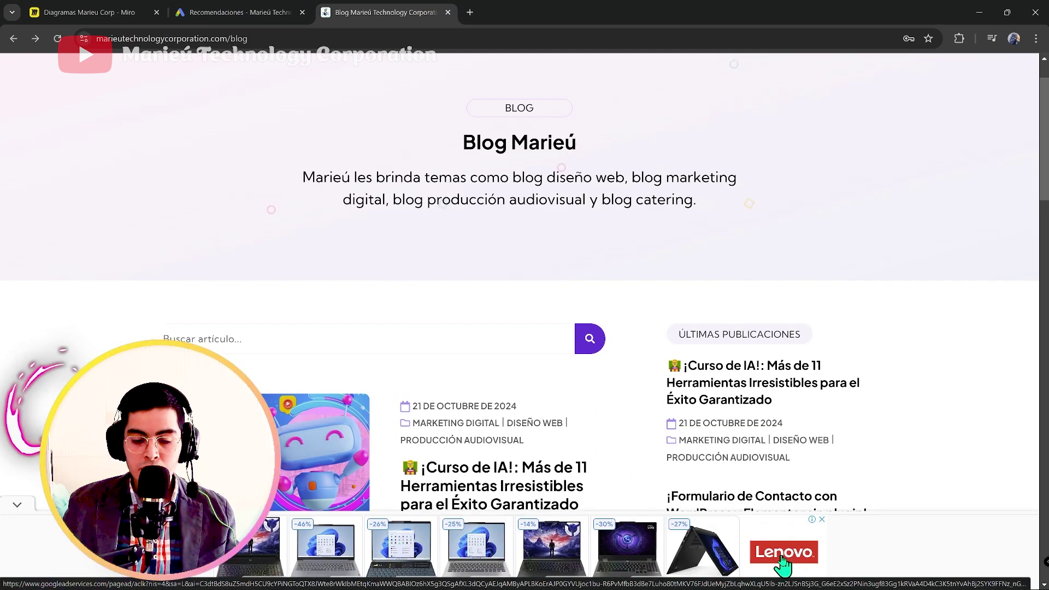
click(265, 14)
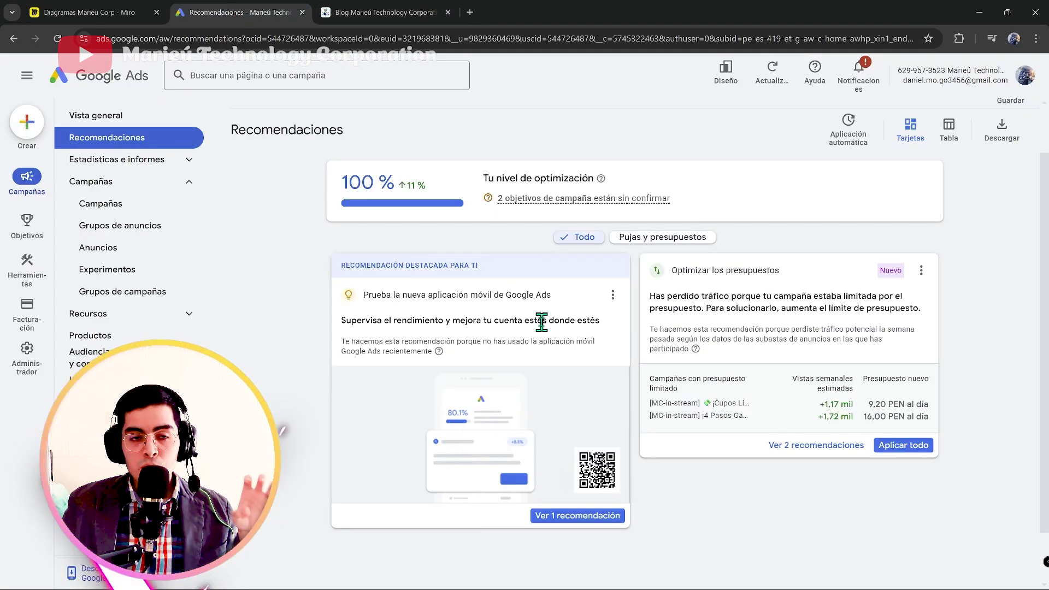
click(371, 15)
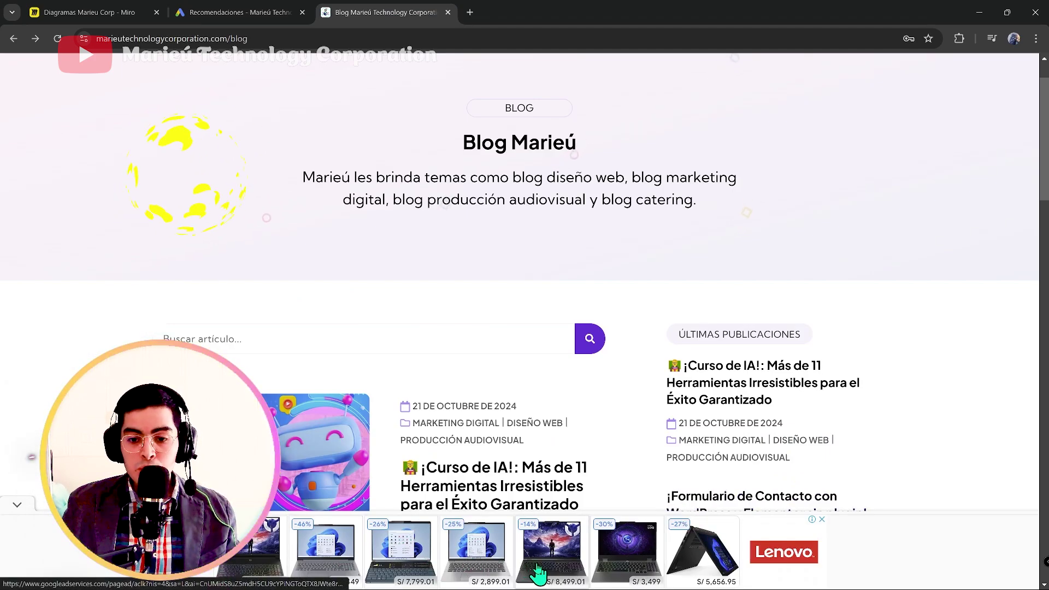
click(235, 12)
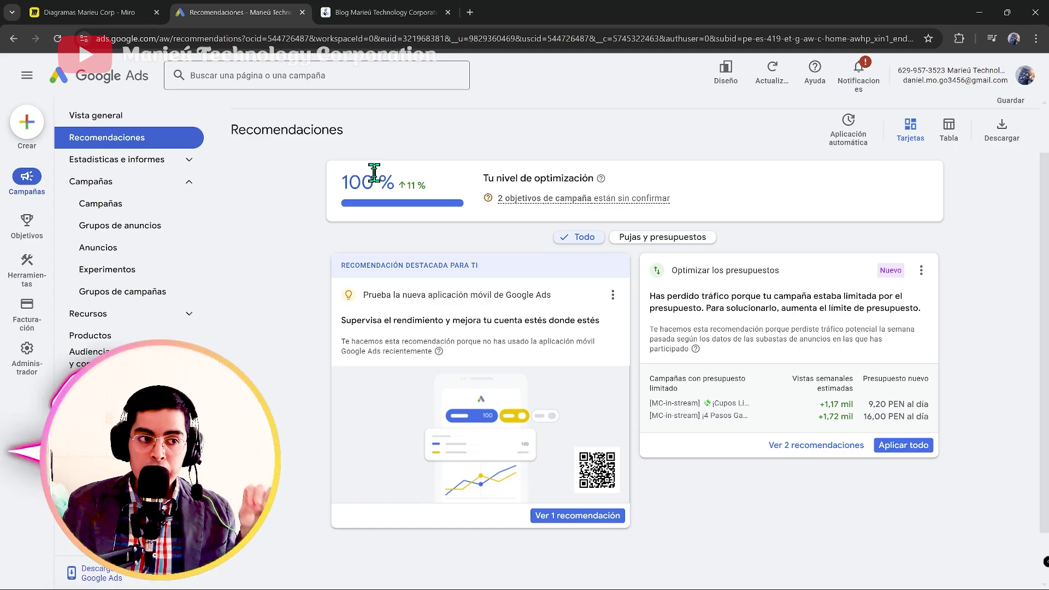
click(385, 12)
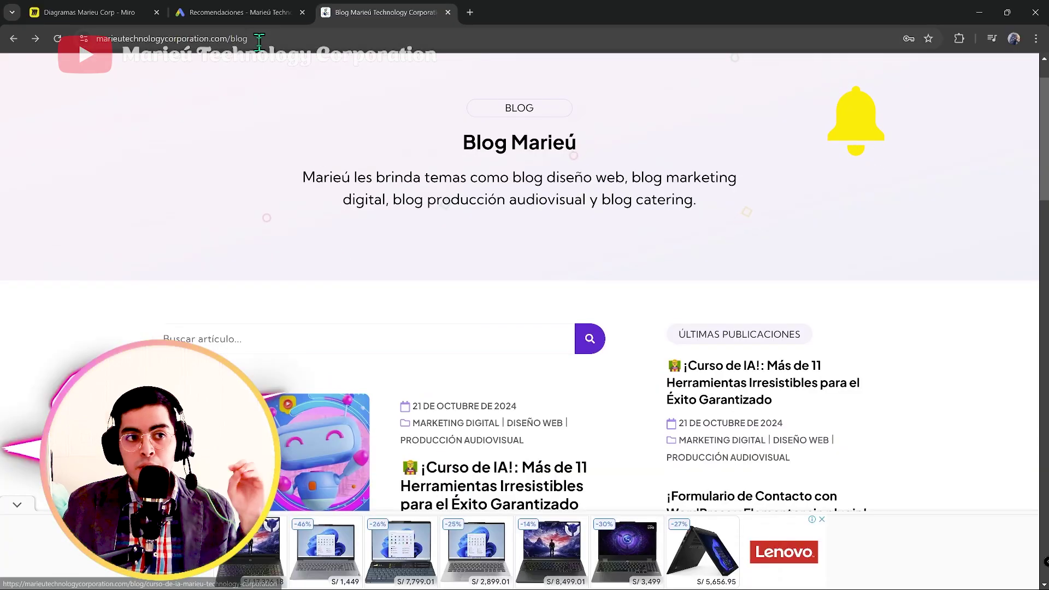
click(249, 12)
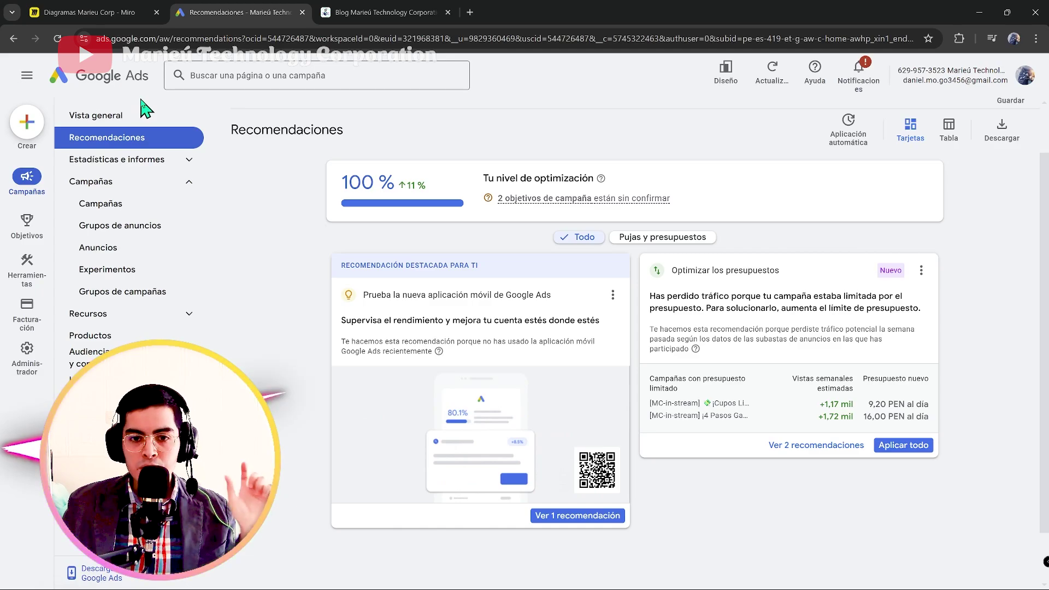
mouse_move(48, 241)
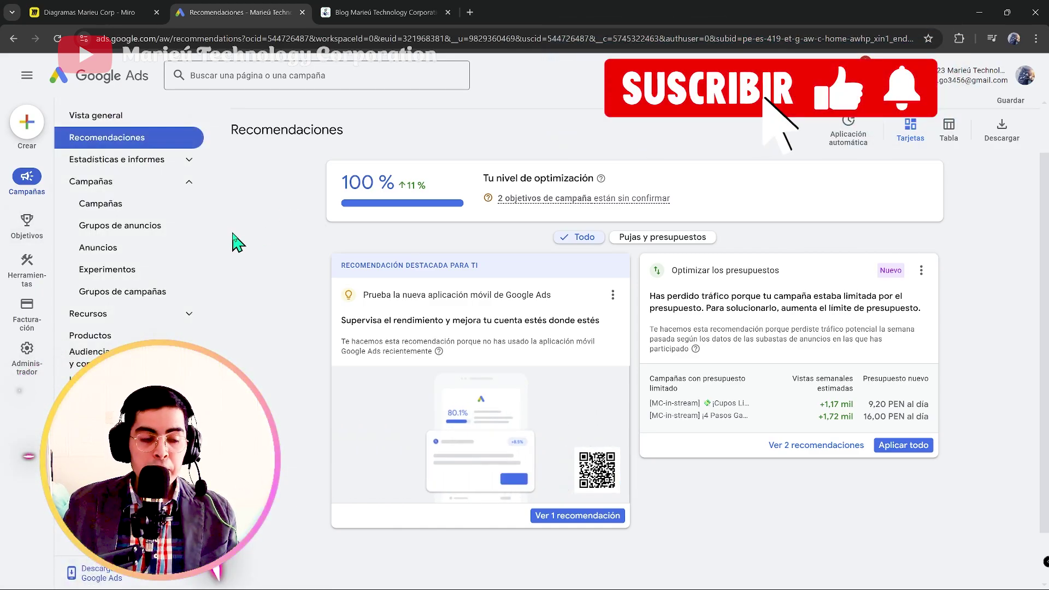
click(350, 12)
click(208, 14)
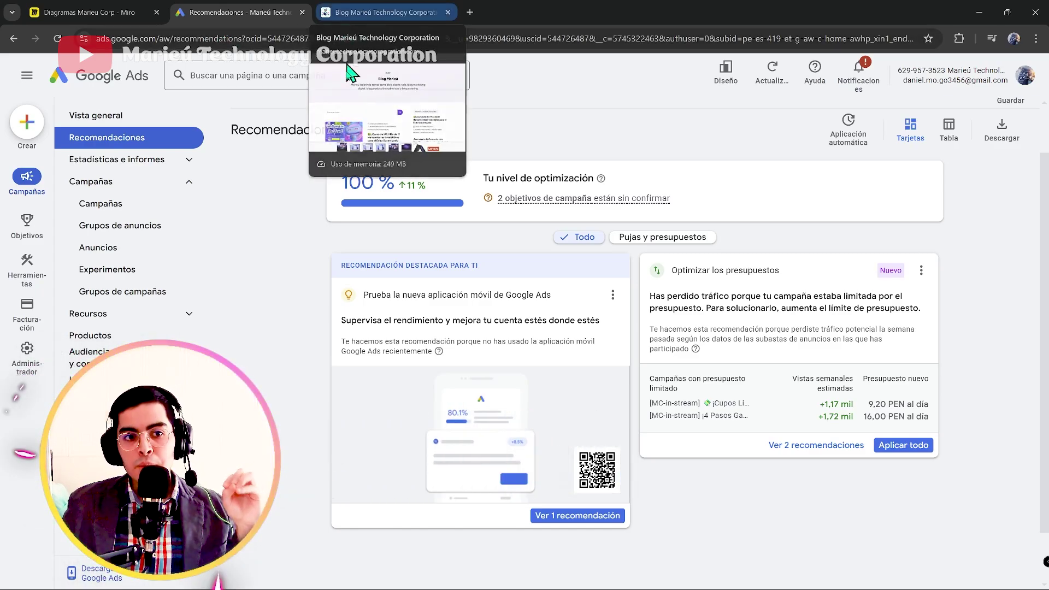
- Open the conversions summary among the Google Ads goals and review the account's existing conversion actions
mouse_move(404, 207)
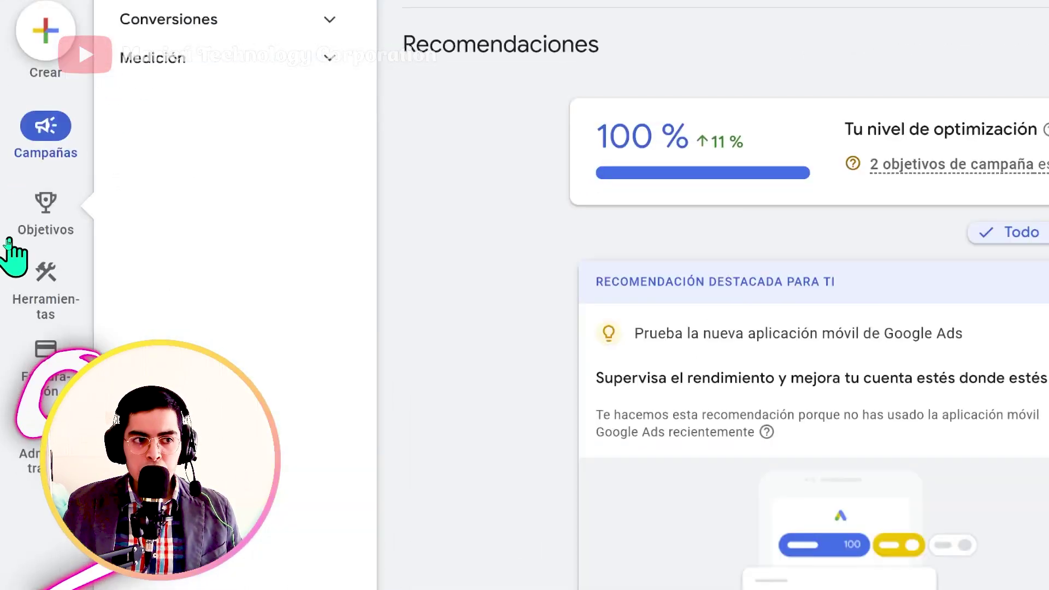
mouse_move(11, 271)
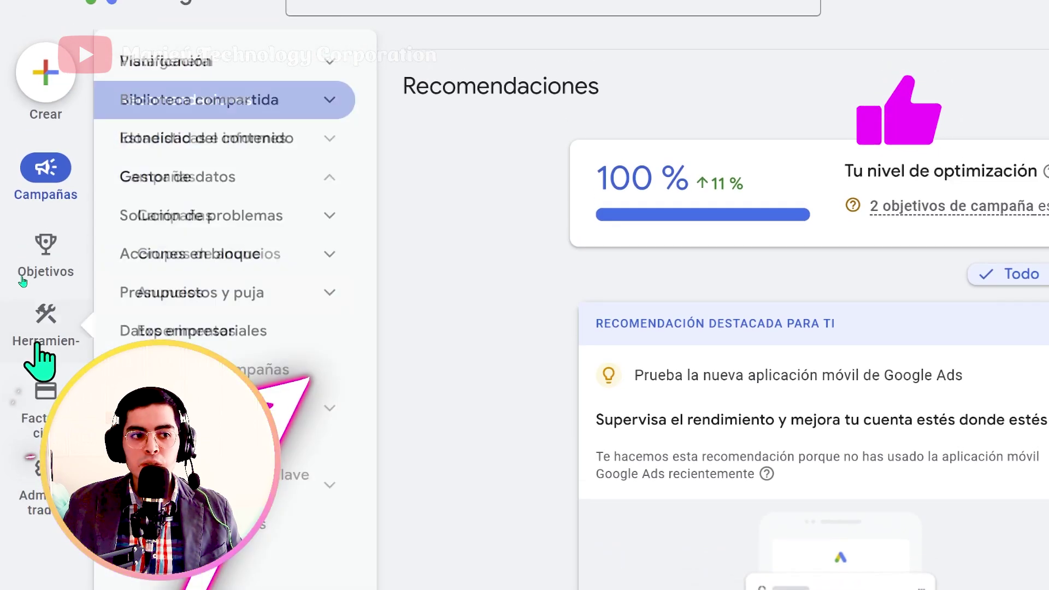
click(251, 122)
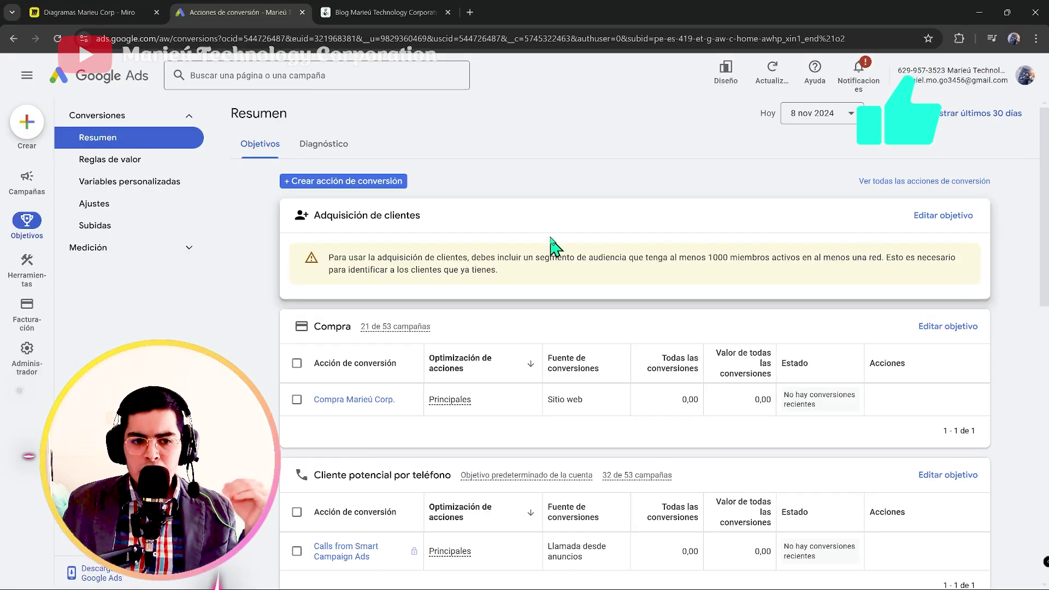
scroll(551, 240, down, 2)
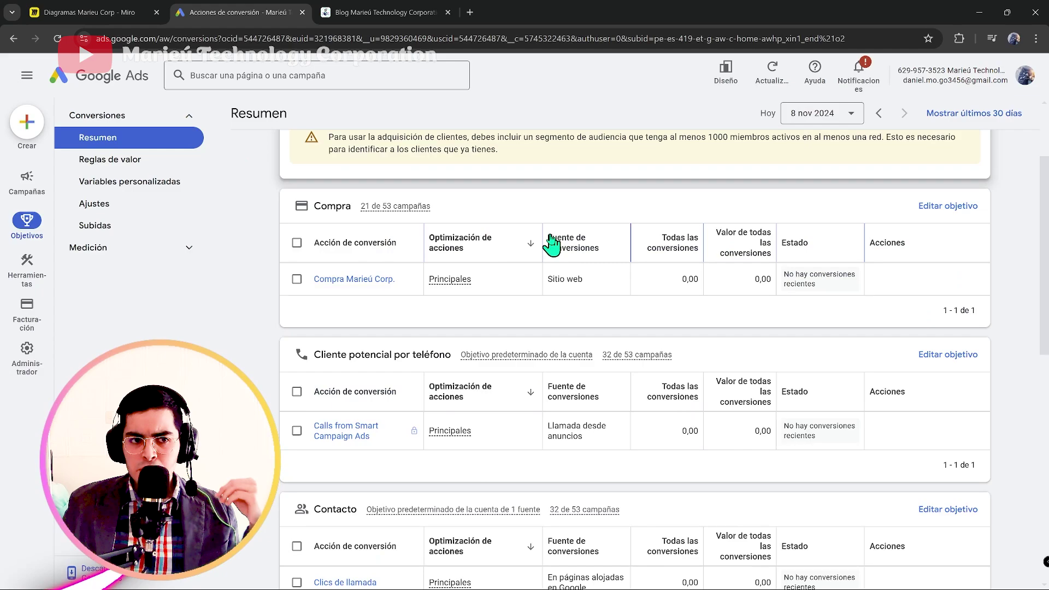
scroll(553, 242, down, 6)
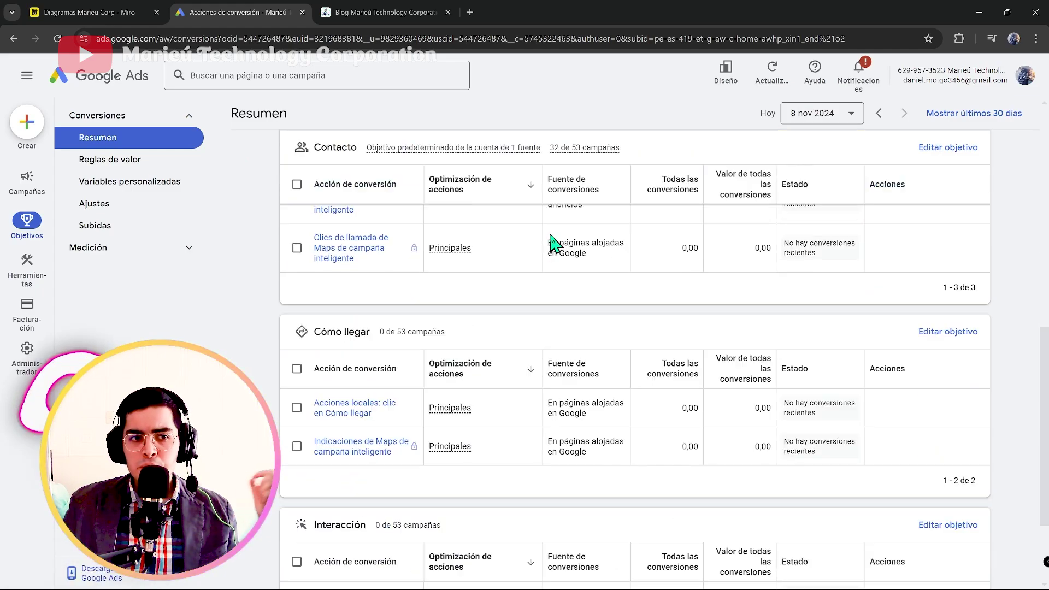
scroll(554, 243, up, 3)
scroll(552, 240, up, 2)
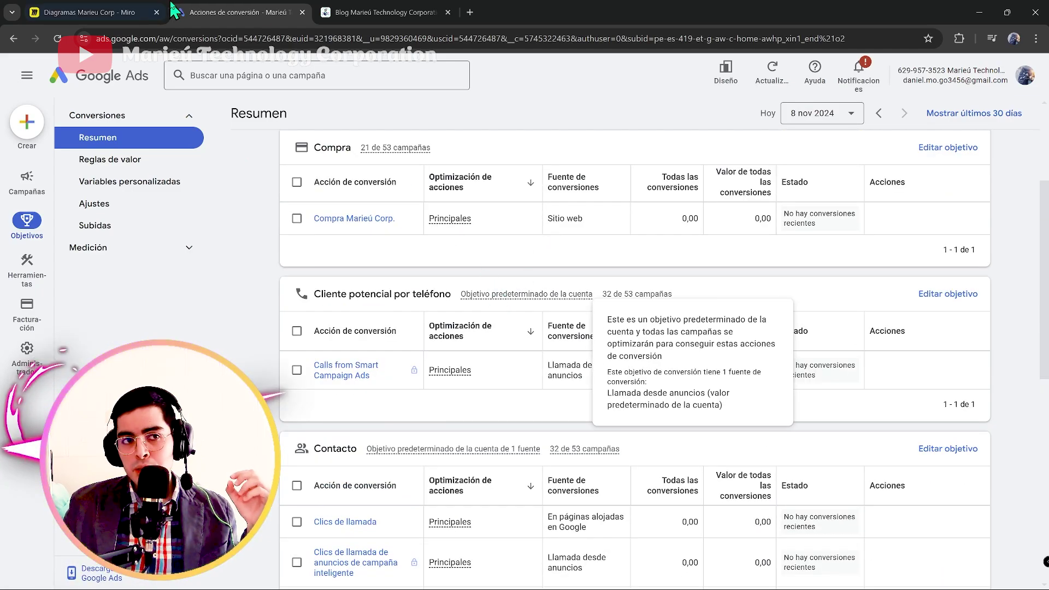
- Compare the Marieú blog's articles and ads with the contact, directions and interaction goals in the Google Ads conversions summary
key(ctrl+Tab)
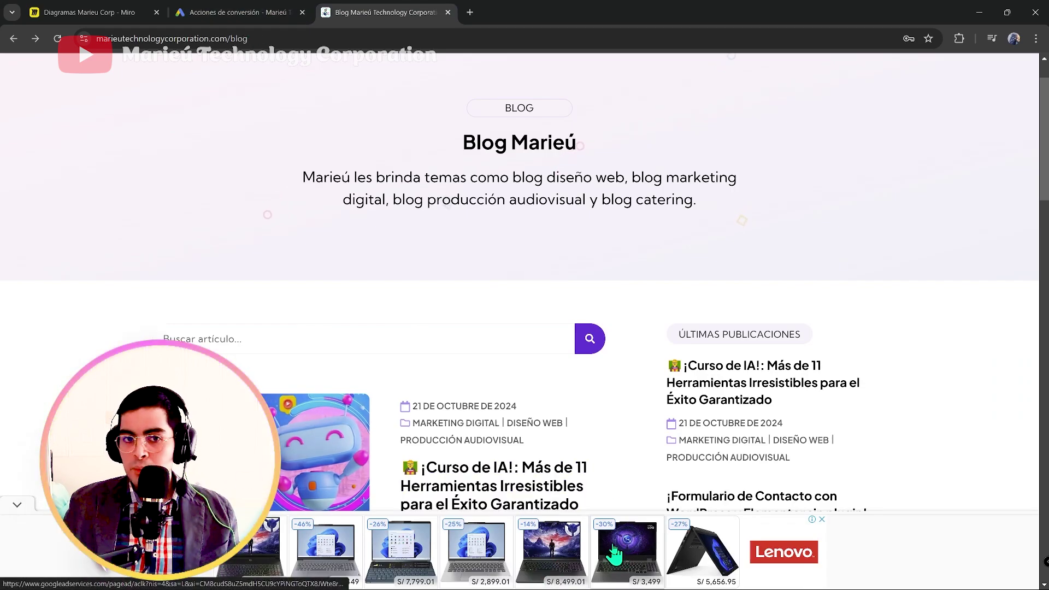
scroll(564, 295, down, 15)
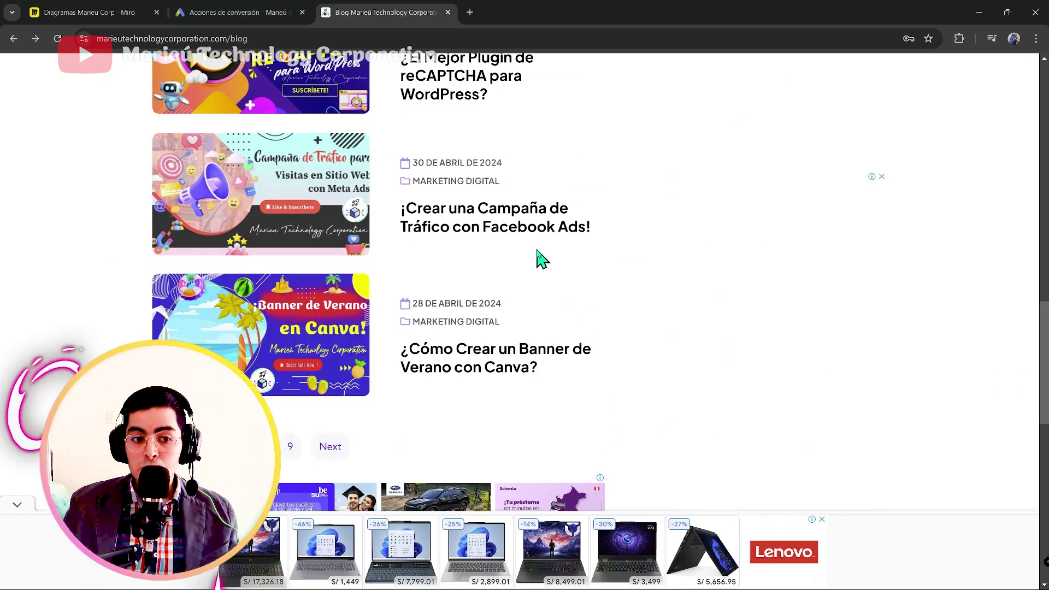
scroll(541, 257, down, 3)
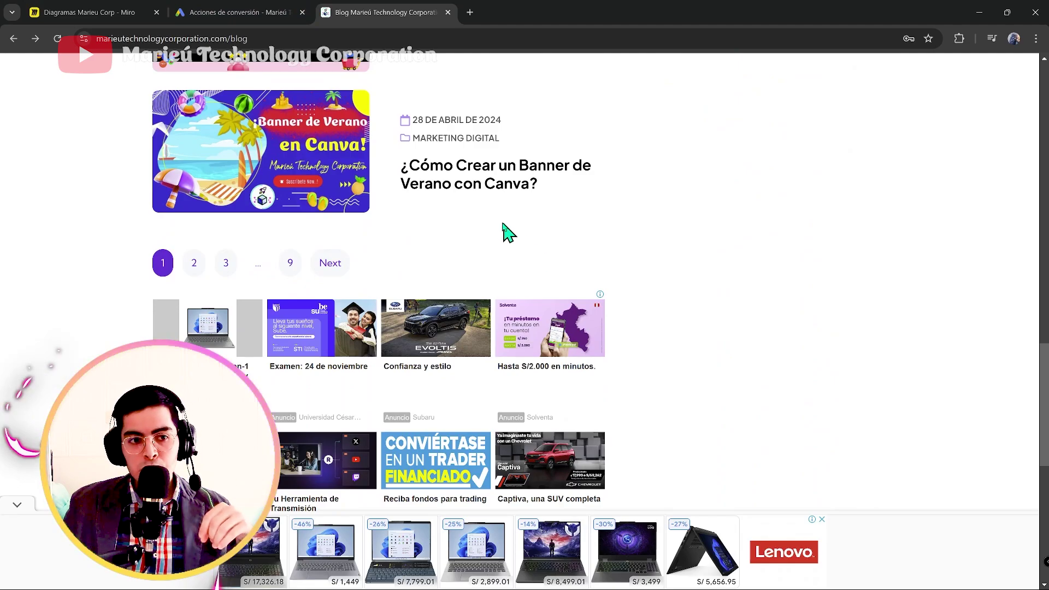
click(239, 12)
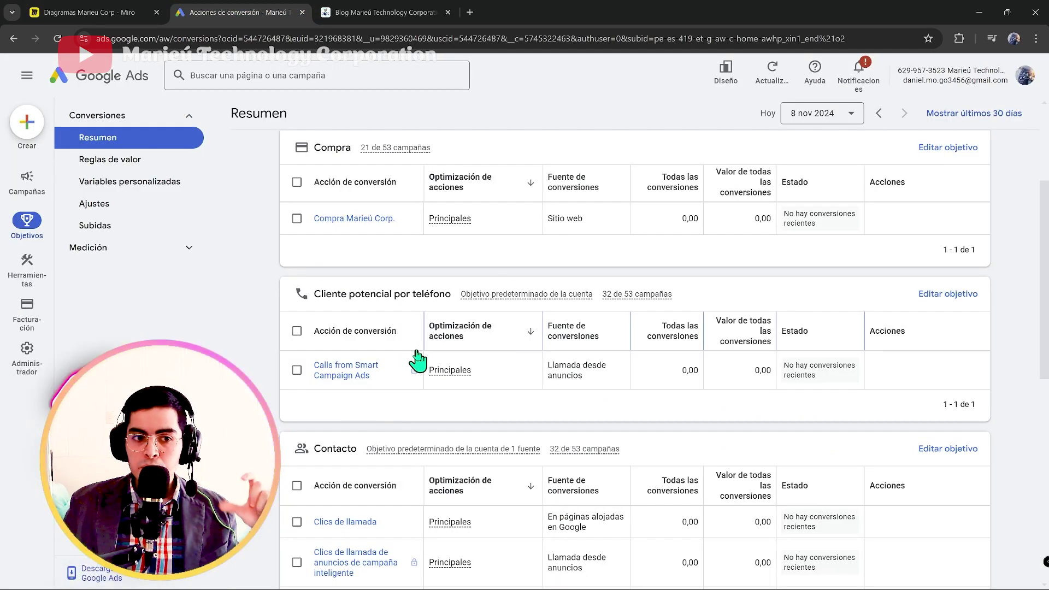
scroll(419, 359, down, 4)
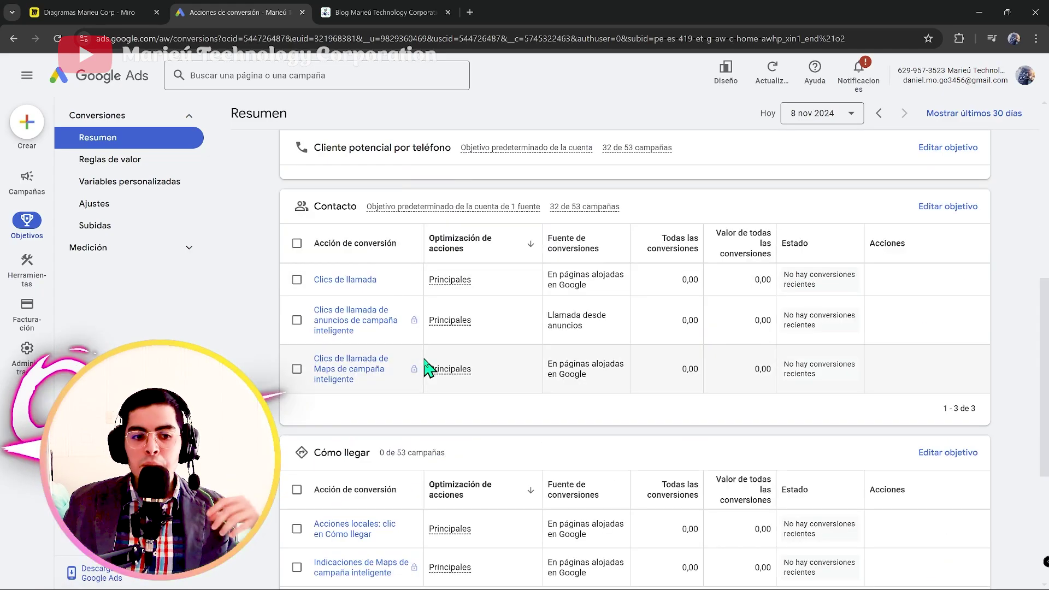
scroll(437, 541, down, 1)
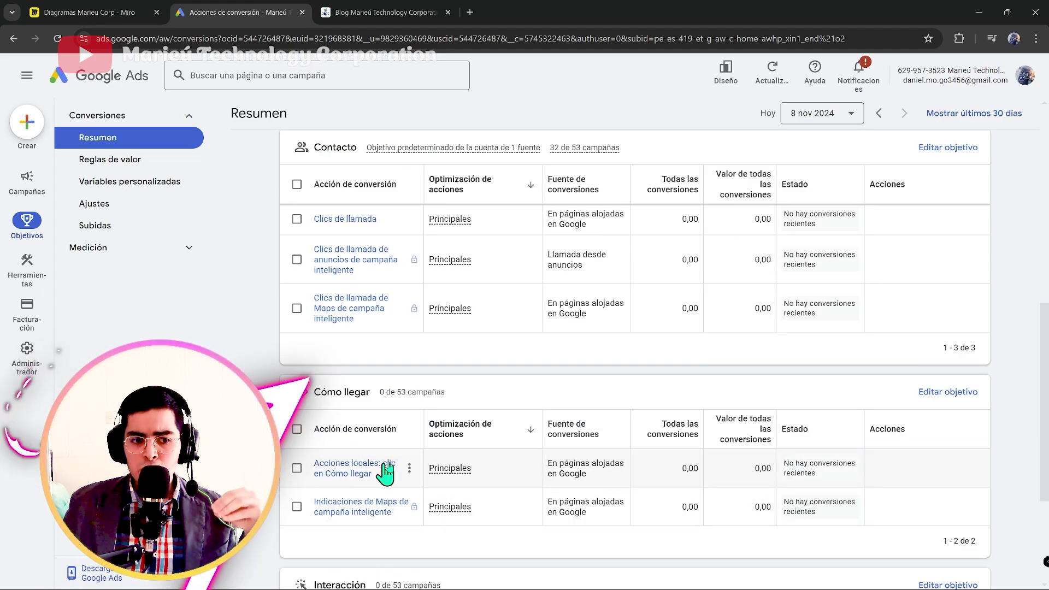
click(372, 10)
scroll(568, 307, up, 10)
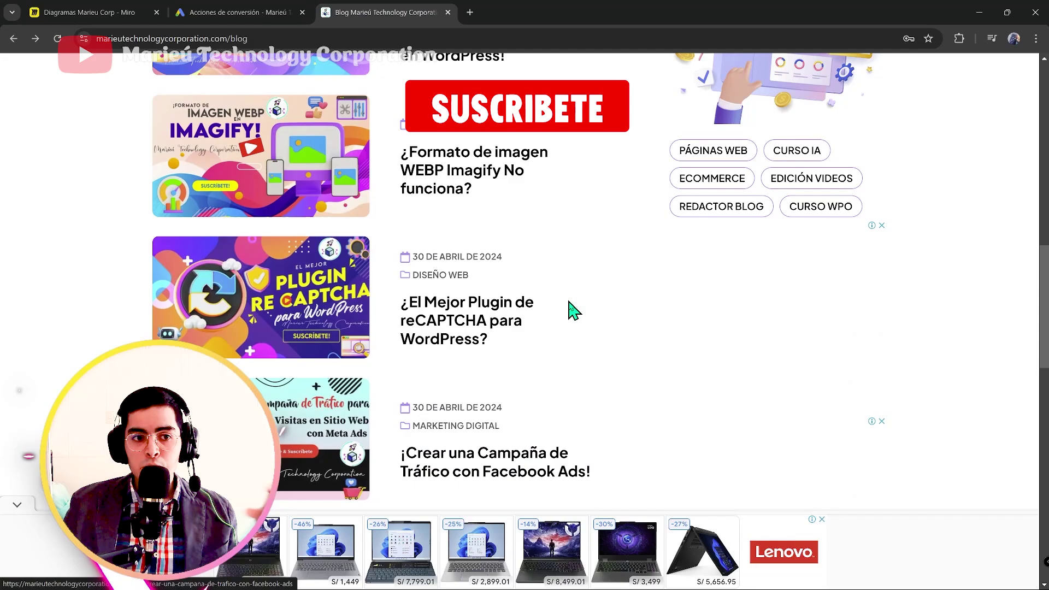
scroll(572, 308, up, 2)
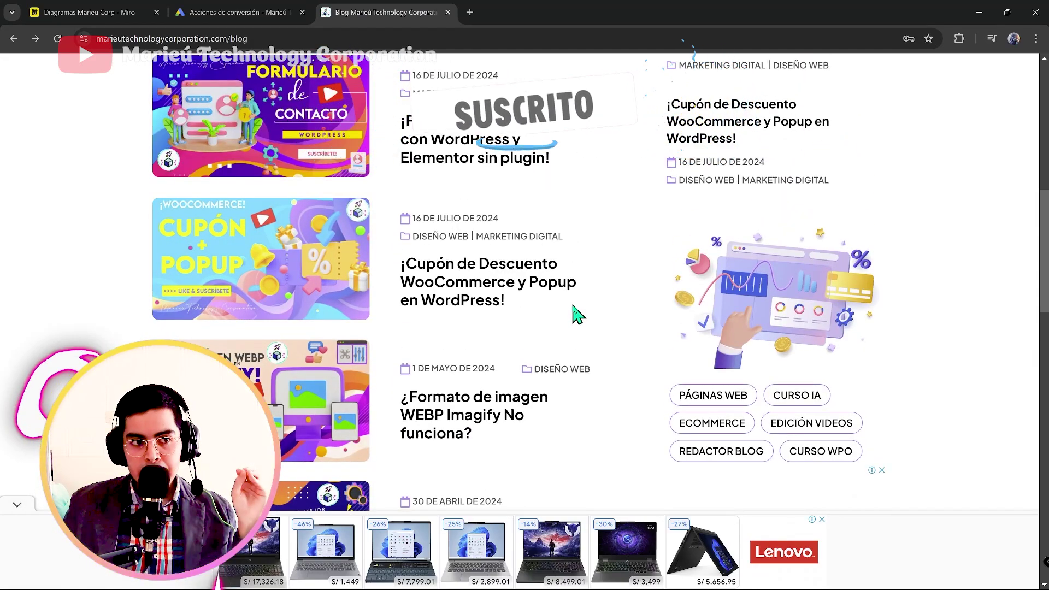
scroll(578, 315, up, 3)
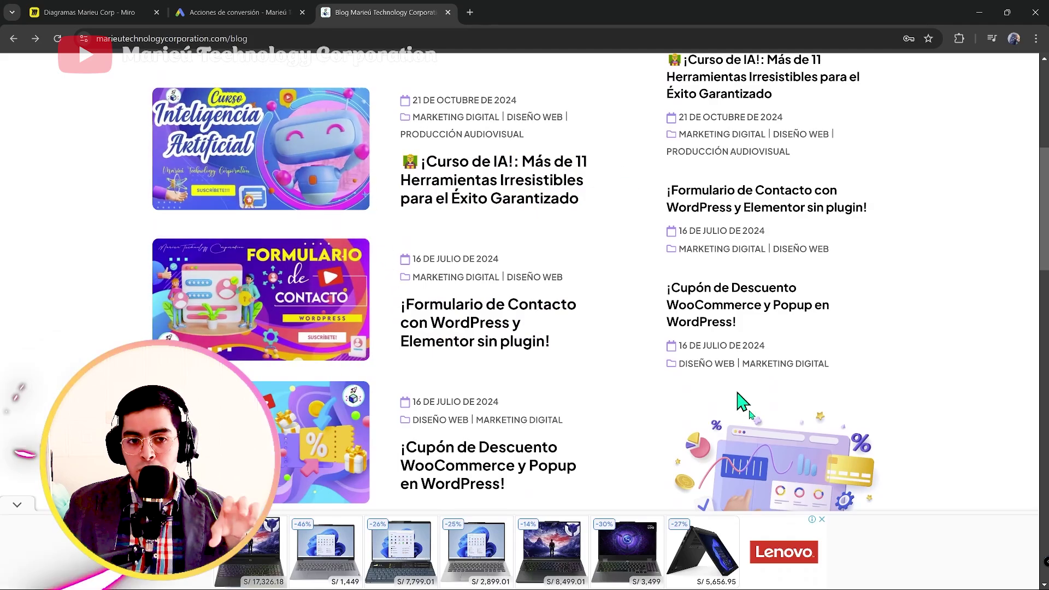
key(ctrl+shift+Tab)
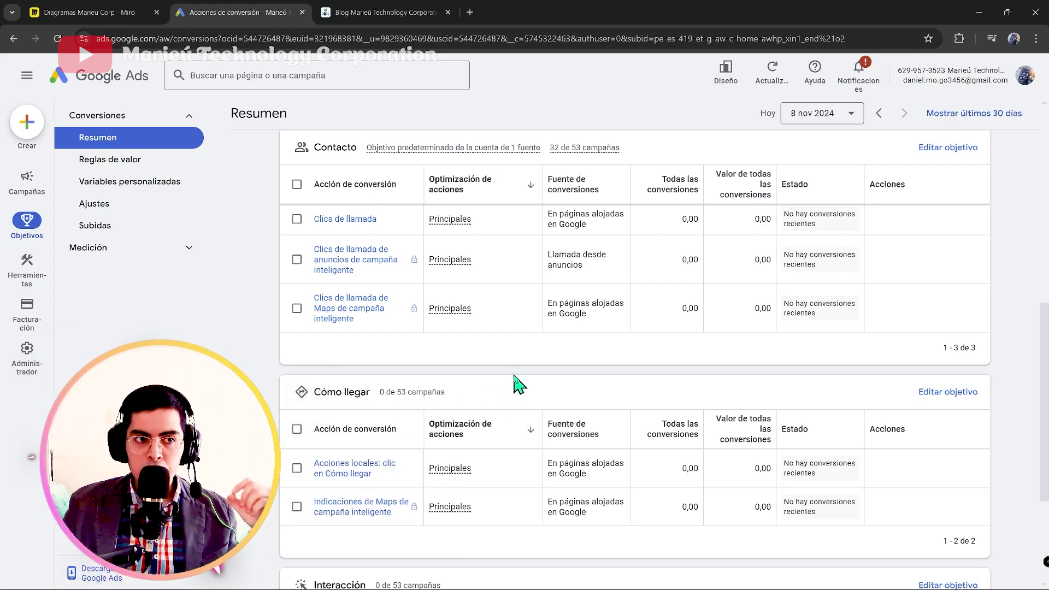
scroll(519, 383, down, 3)
- Start creating a new conversion action with the website as the conversion type
scroll(525, 384, up, 10)
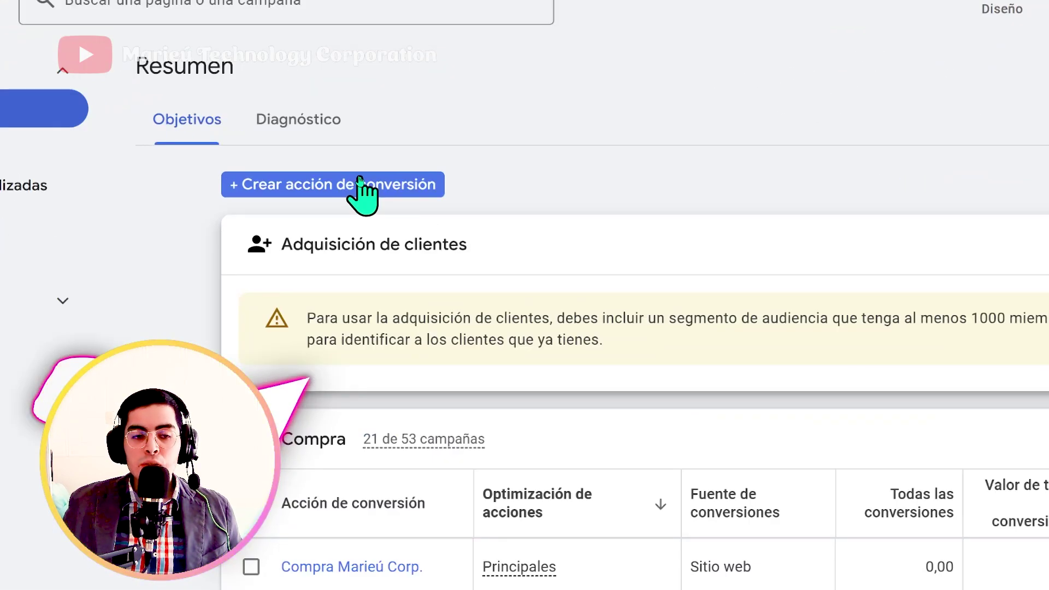
click(360, 180)
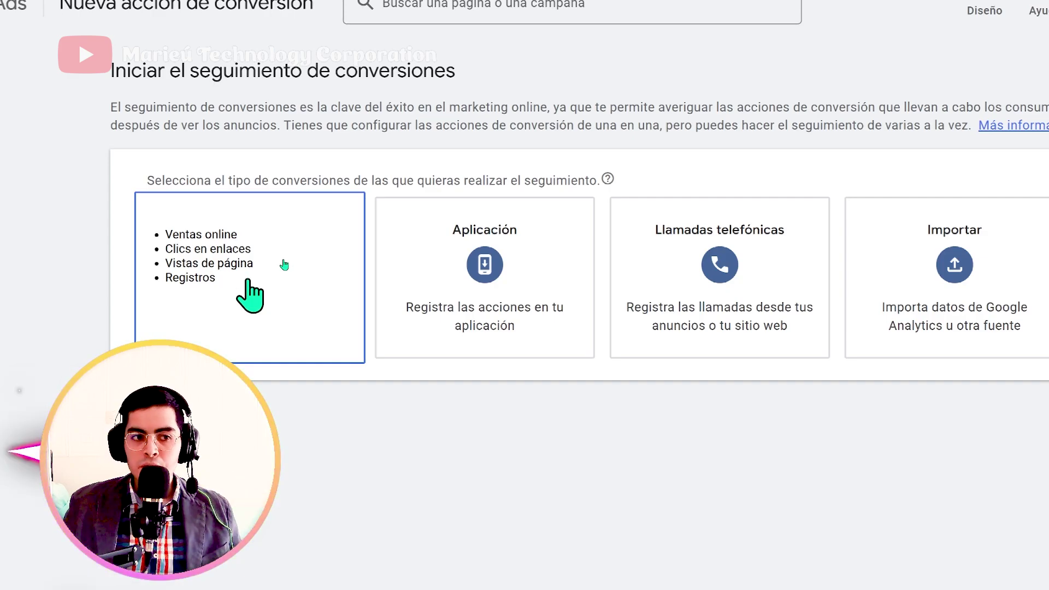
click(283, 261)
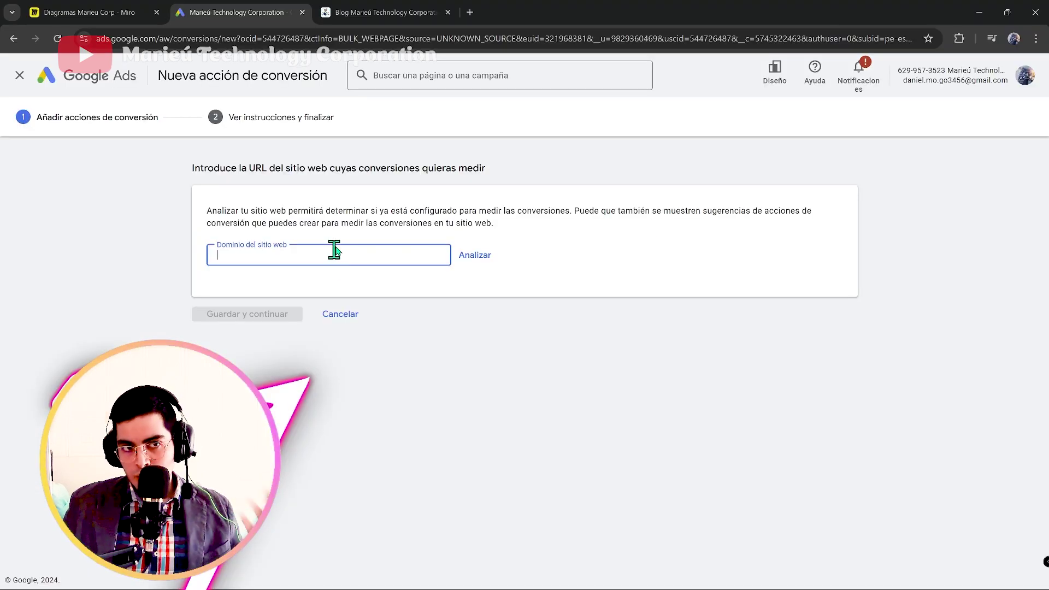
click(380, 12)
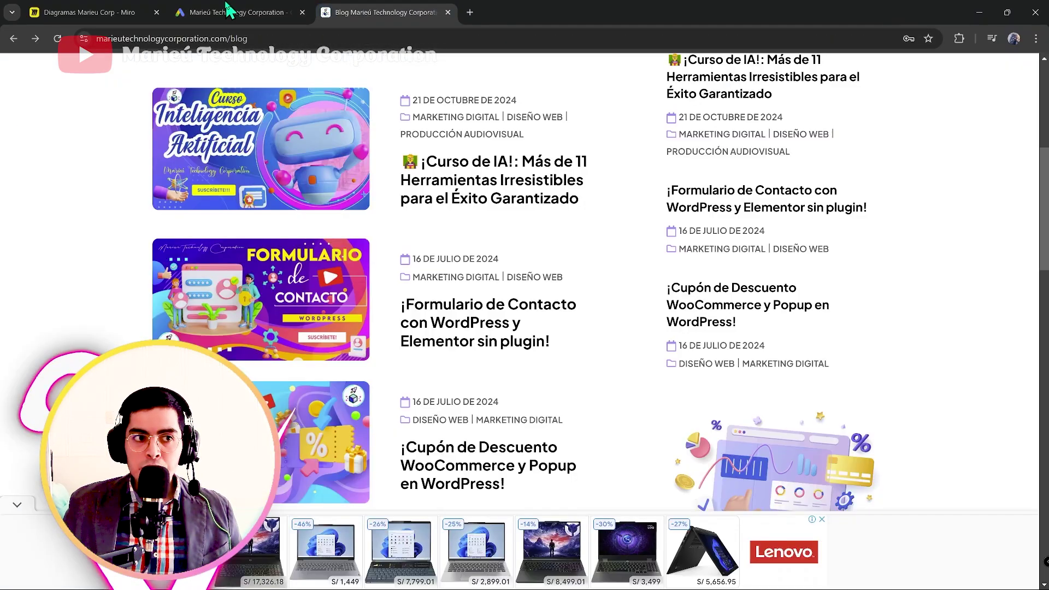
drag(276, 65, 35, 65)
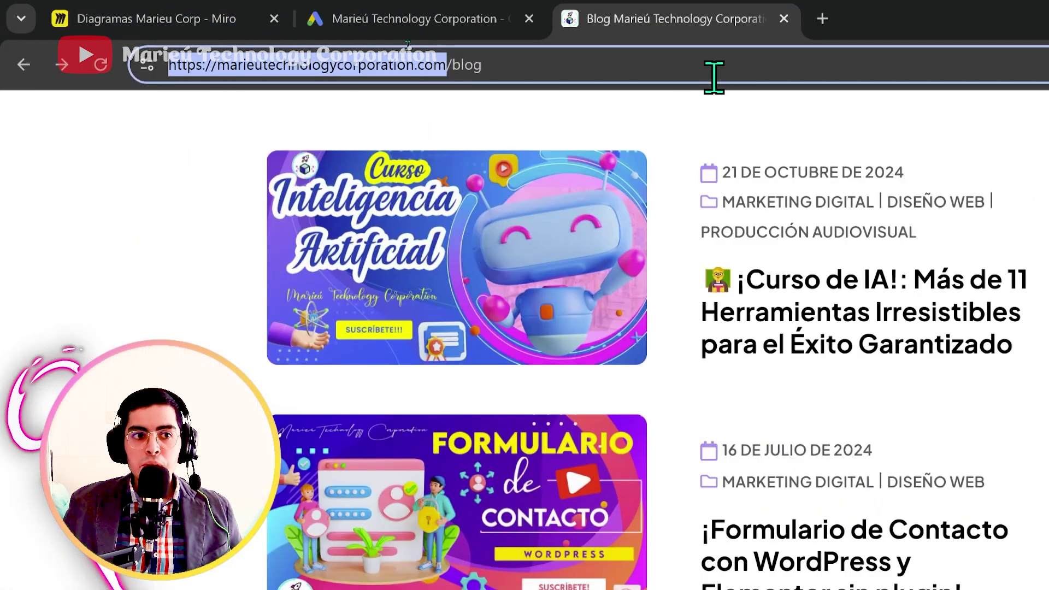
key(ctrl+c)
click(273, 19)
click(263, 253)
key(ctrl+v)
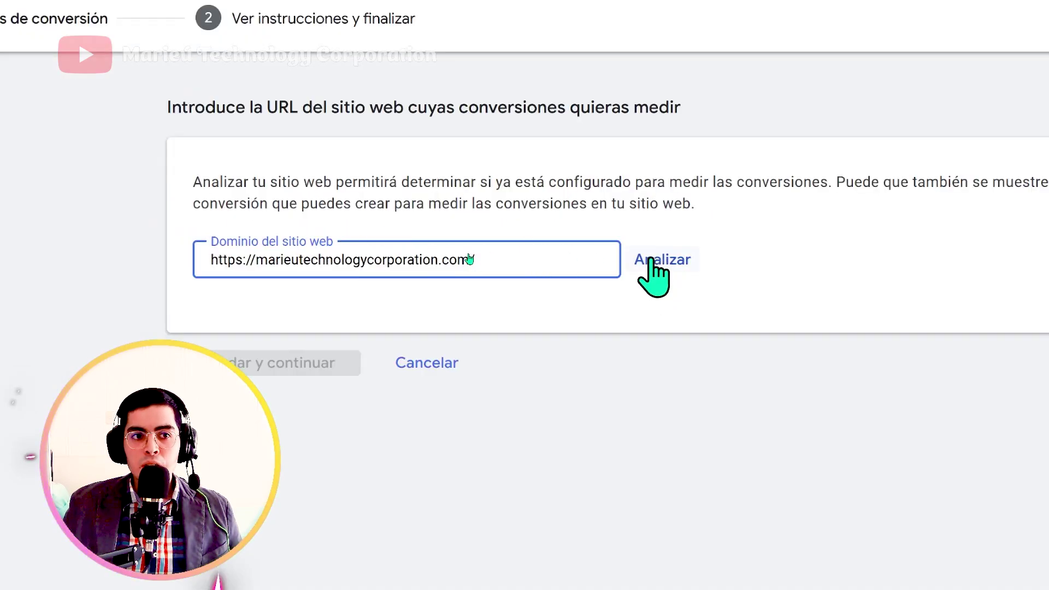
click(652, 261)
- Cancel the page-load conversion action form in the web and app events section and go to the manual code-based option
scroll(697, 327, down, 4)
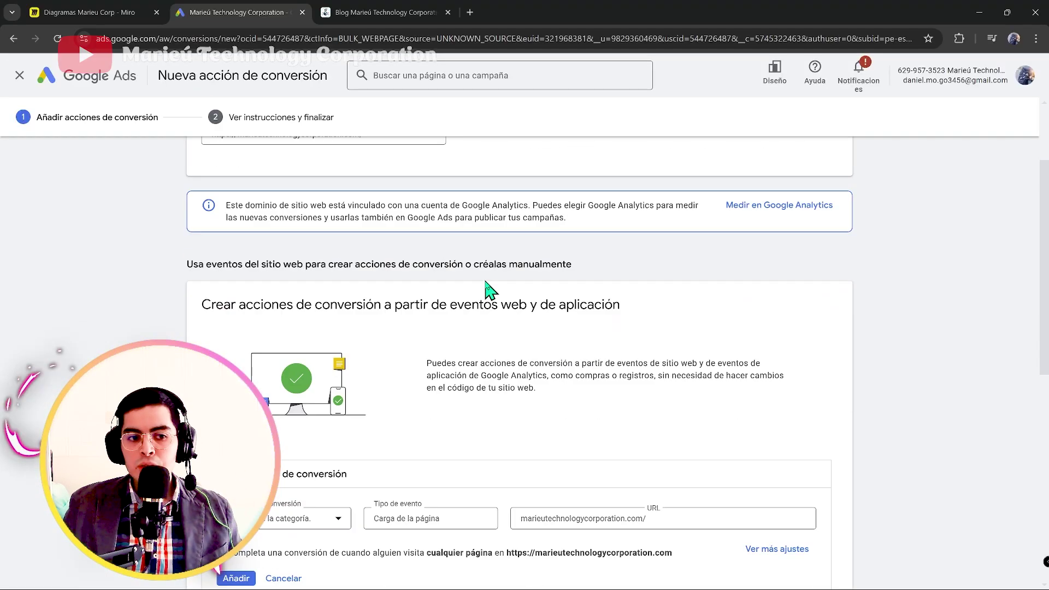
scroll(447, 300, down, 3)
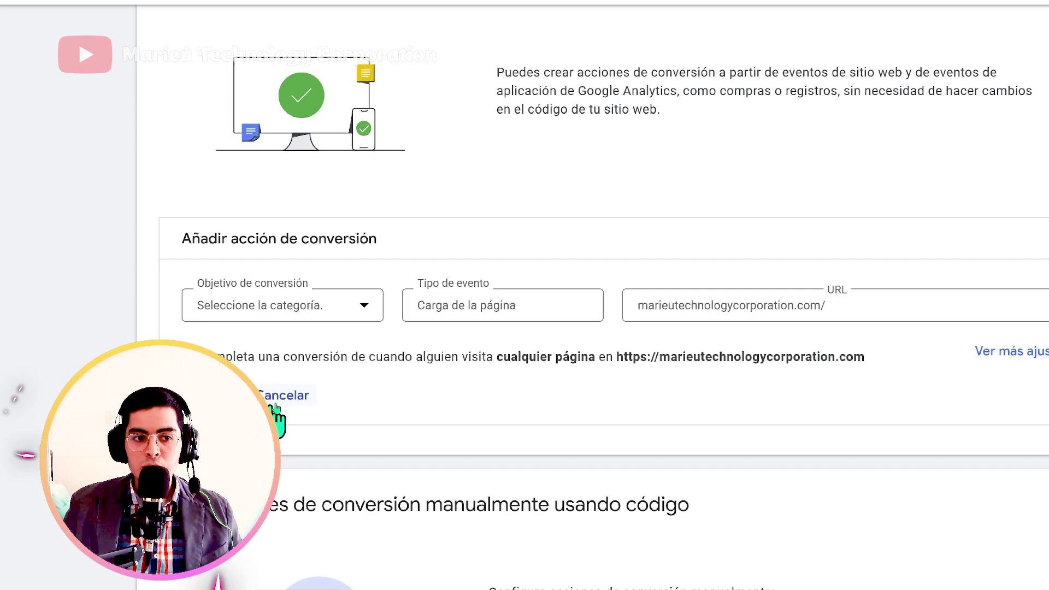
click(272, 403)
scroll(330, 336, up, 1)
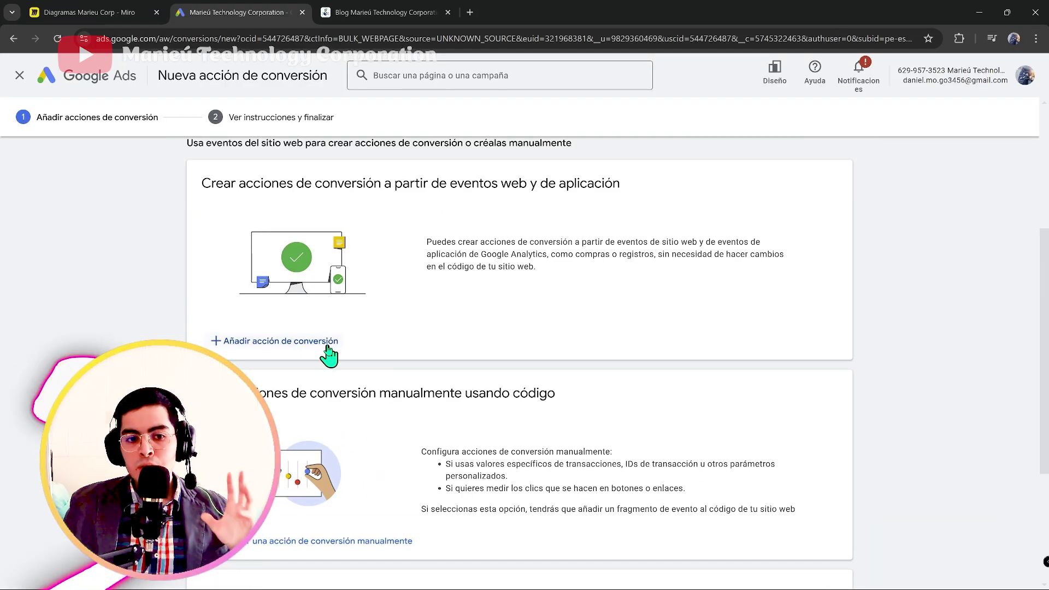
scroll(388, 382, down, 2)
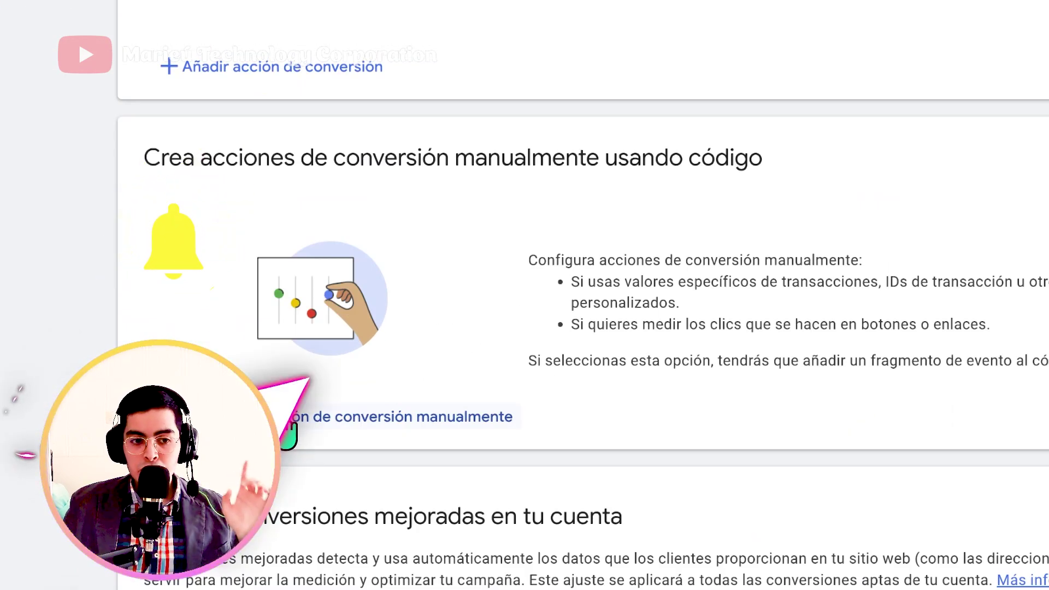
- Start a manual code-based conversion action with the goal category Compra and review its optimization options
click(279, 420)
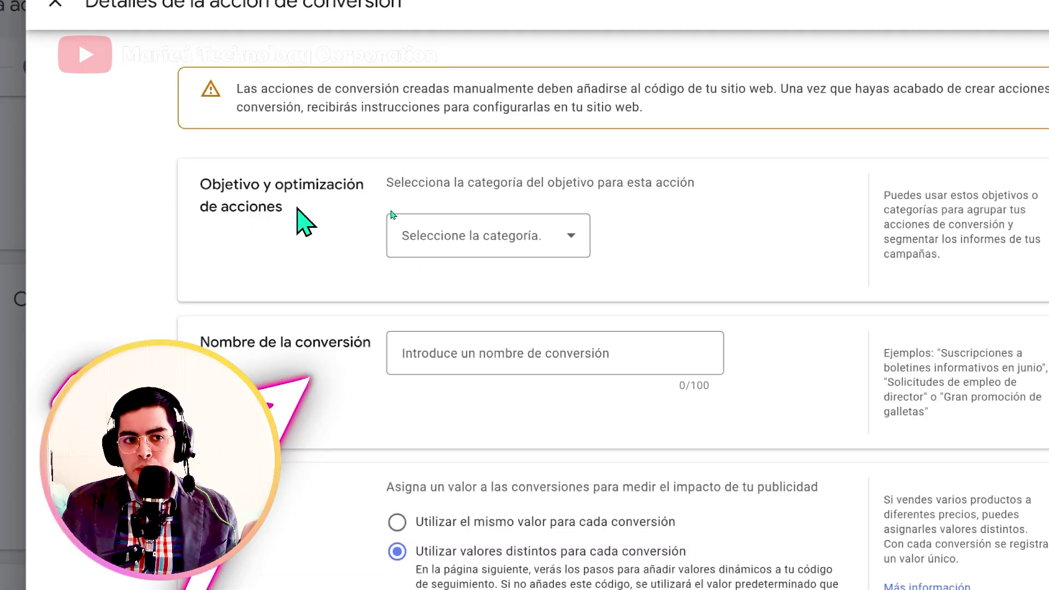
click(483, 234)
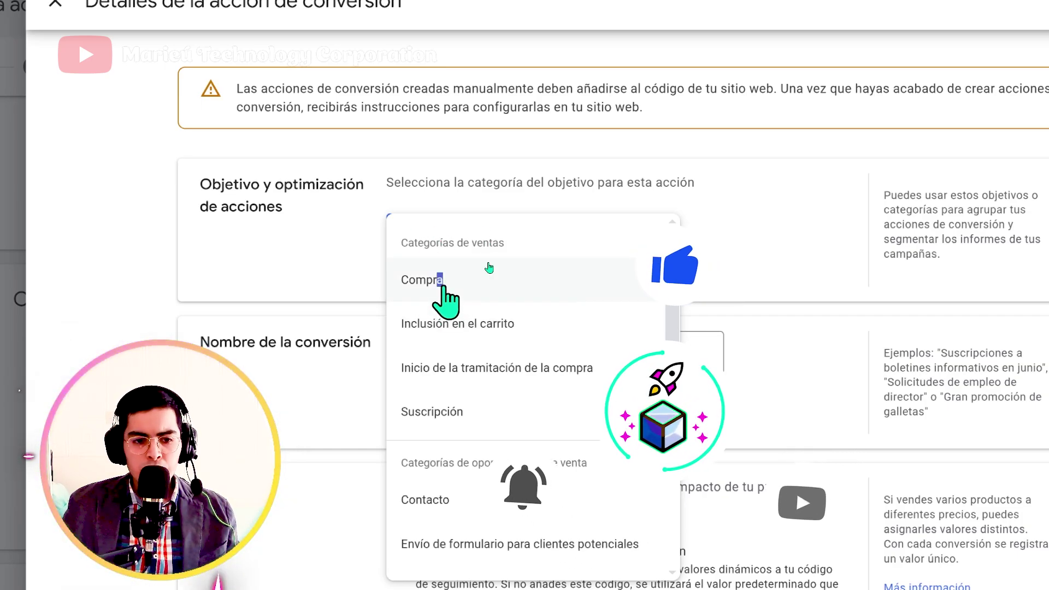
drag(447, 287, 545, 547)
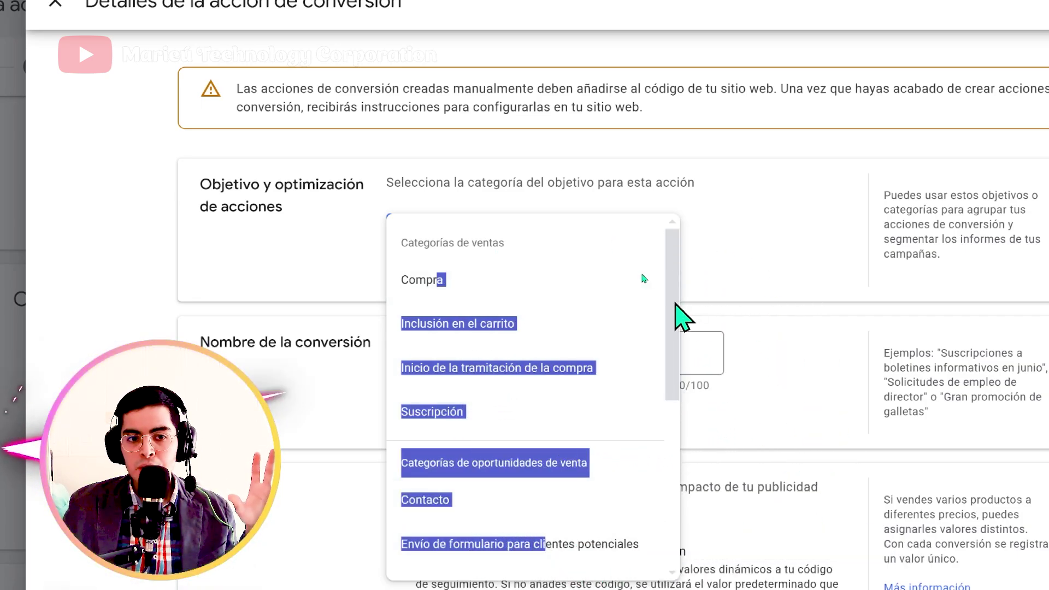
click(440, 280)
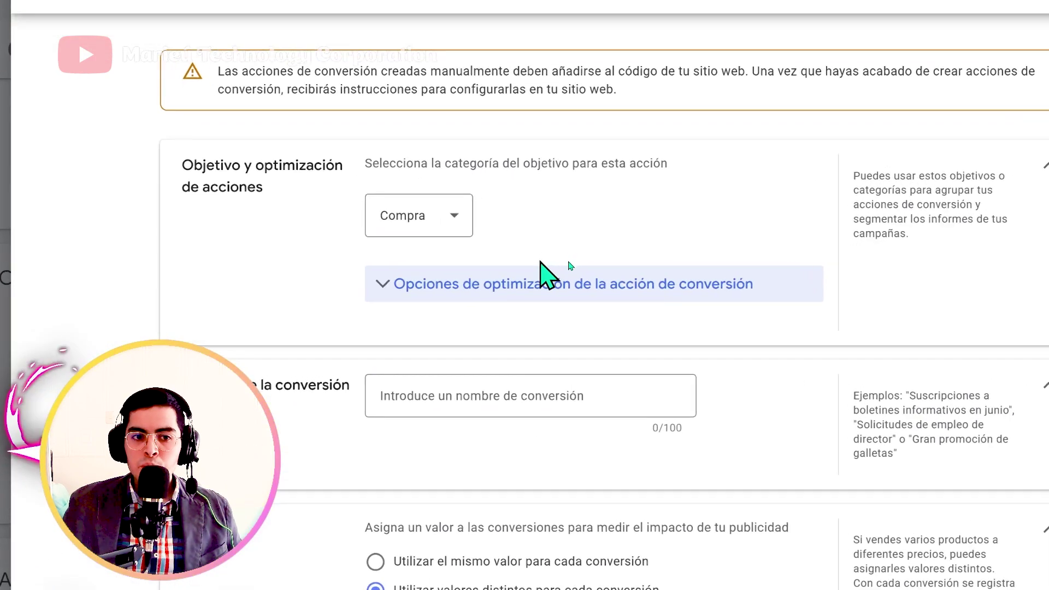
click(532, 280)
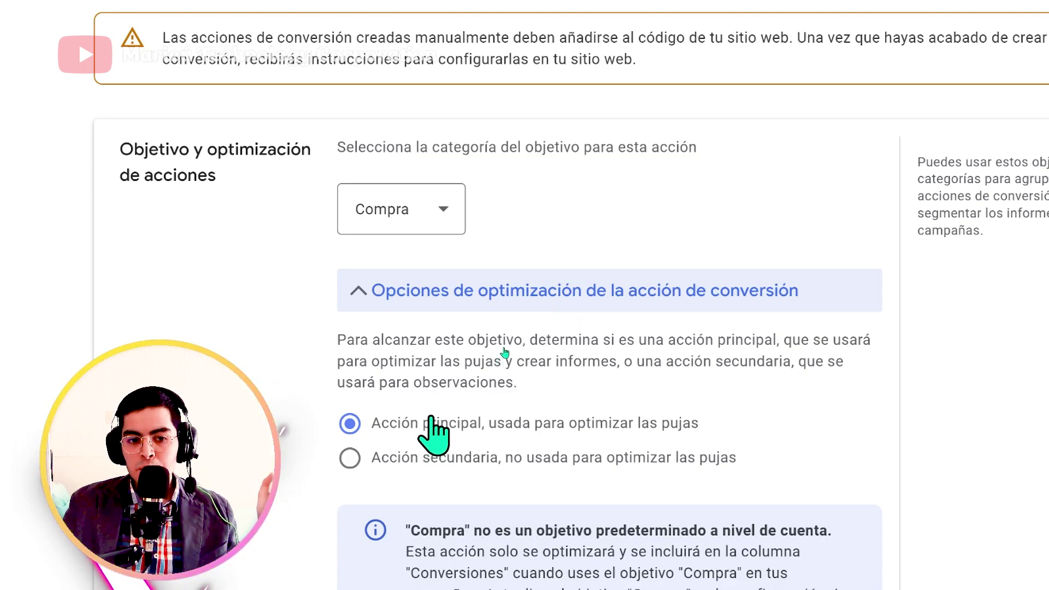
scroll(509, 362, down, 2)
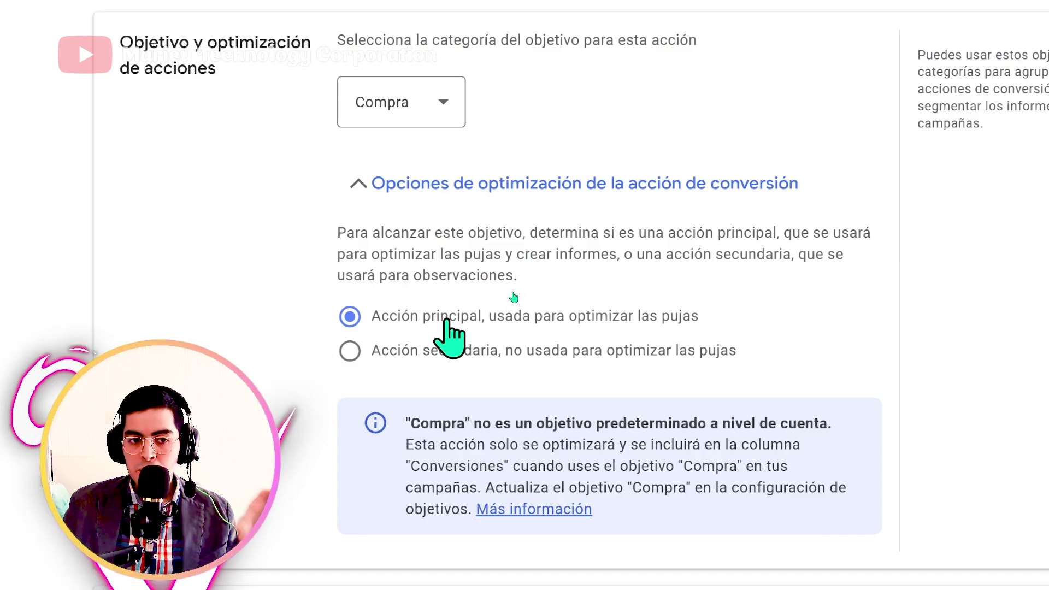
click(382, 183)
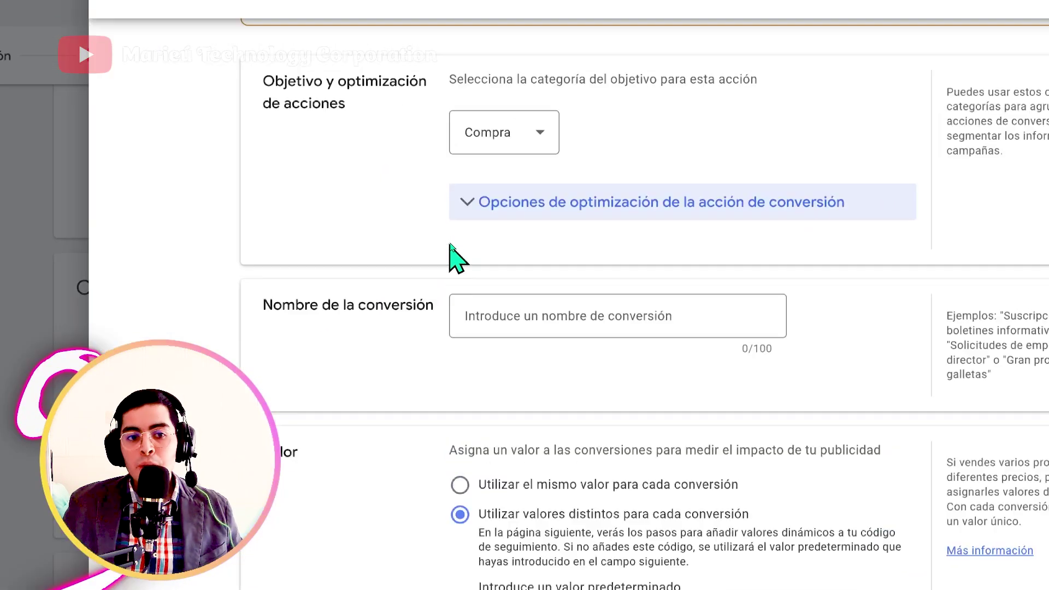
- Name the conversion Compra
click(482, 301)
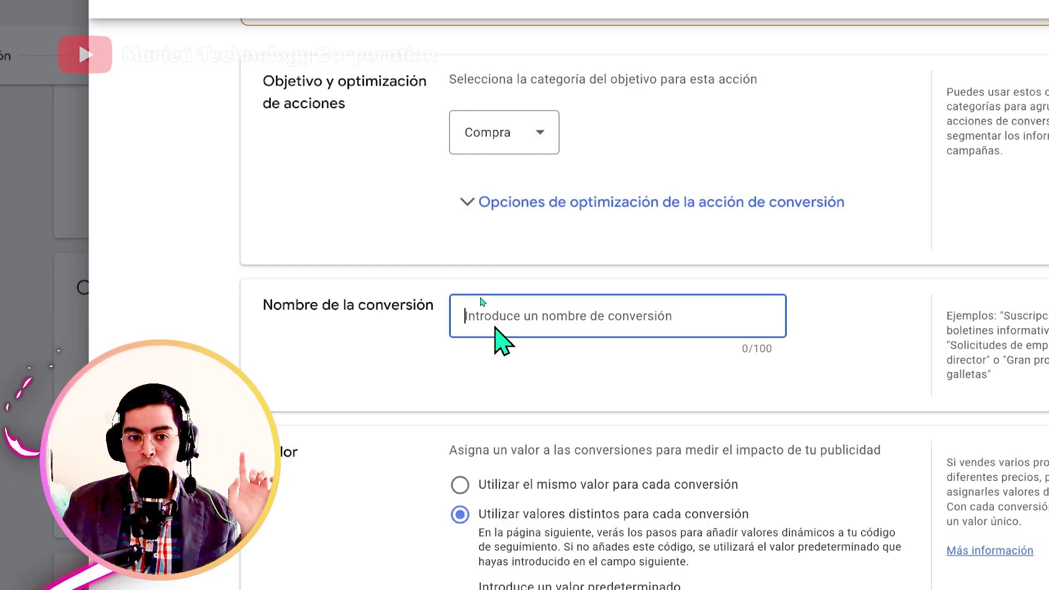
text(Compra)
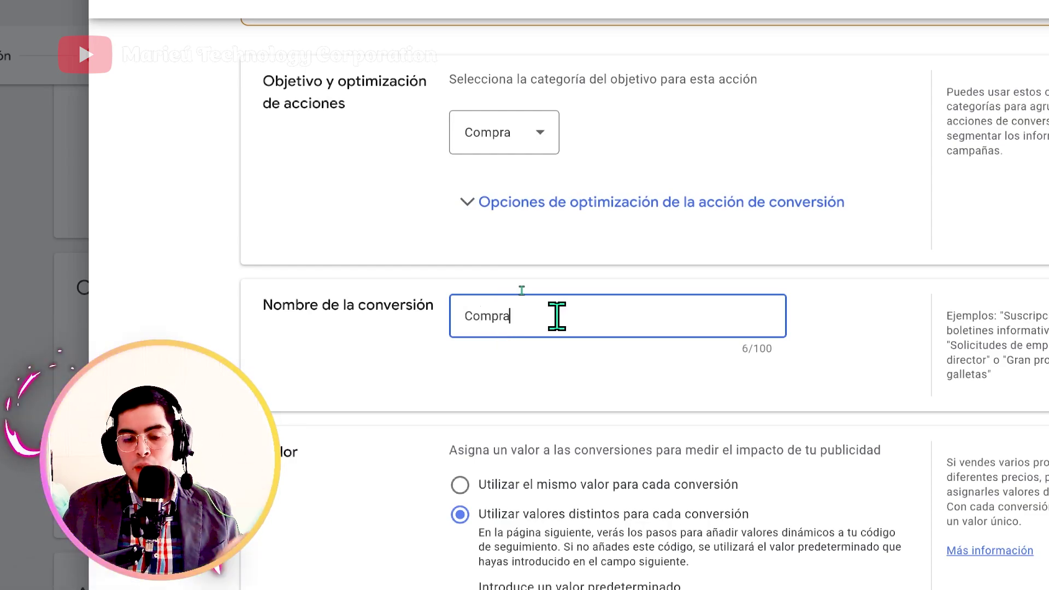
double_click(481, 316)
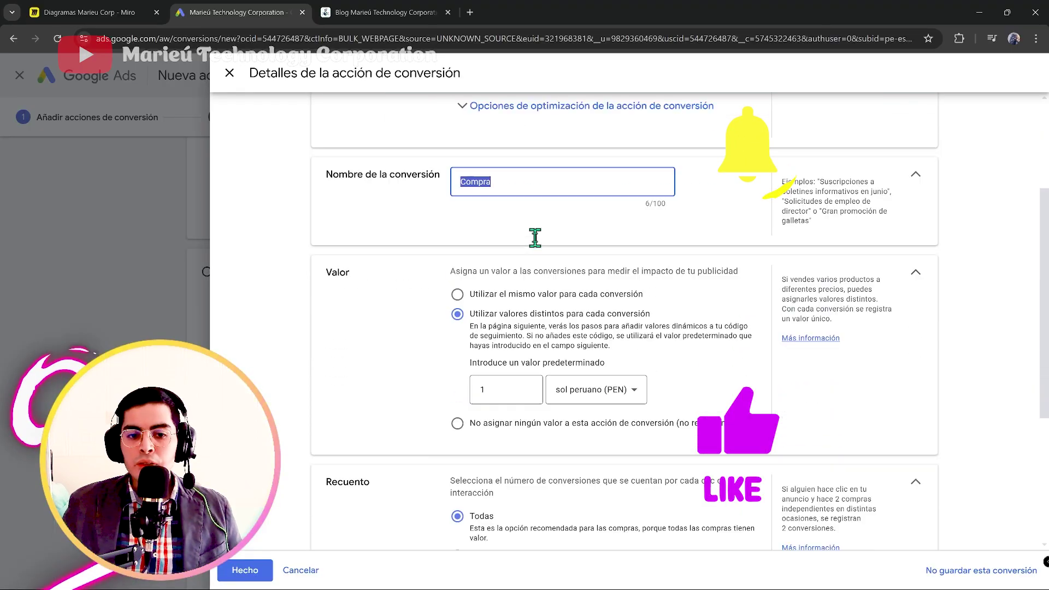
click(626, 537)
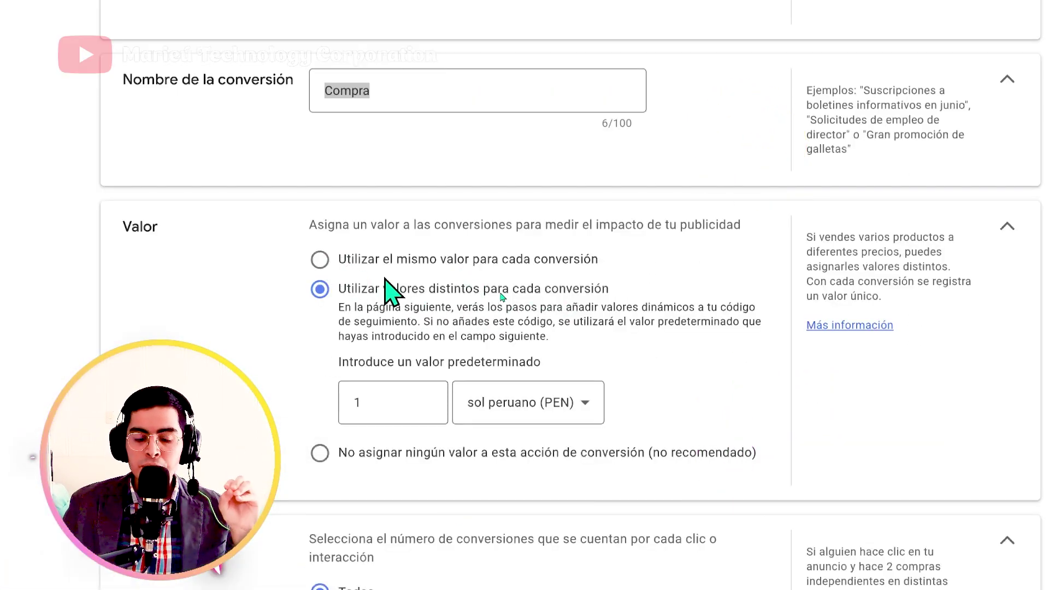
- Review the option for distinct values per conversion and choose sol peruano (PEN) as the default value's currency
double_click(431, 402)
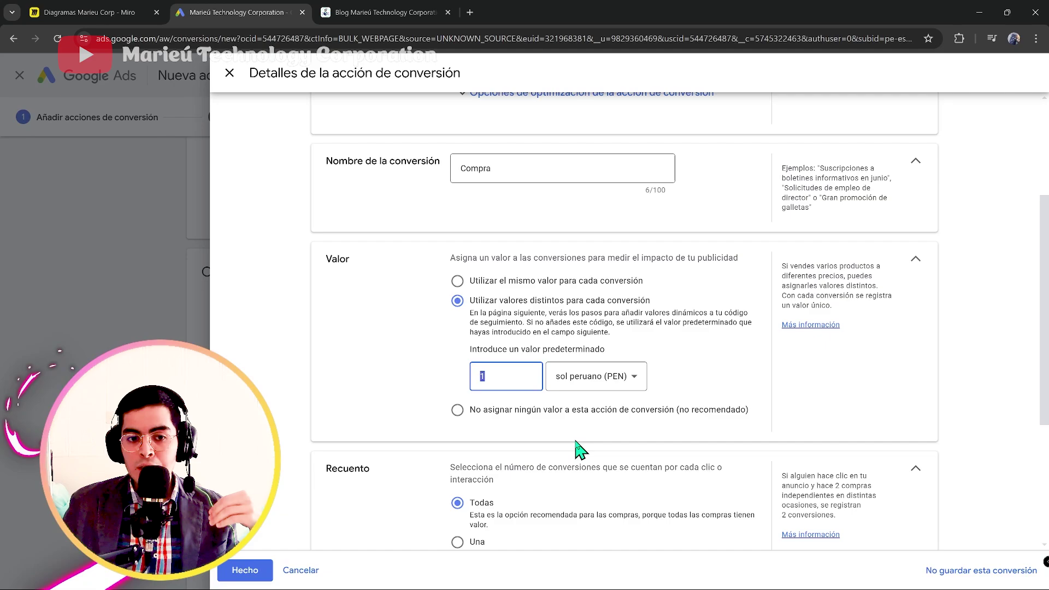
click(577, 444)
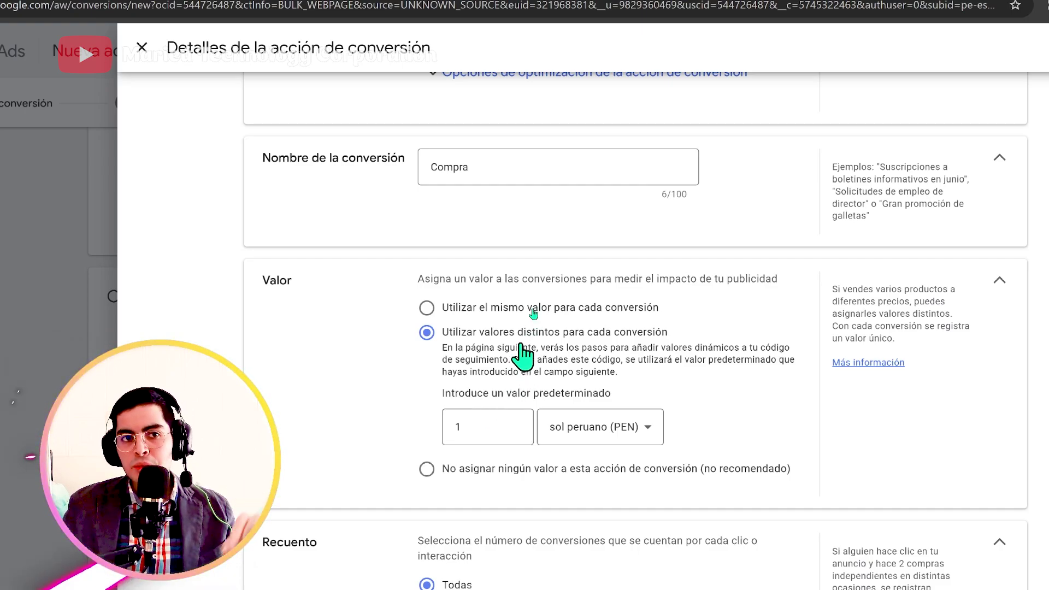
scroll(535, 328, down, 1)
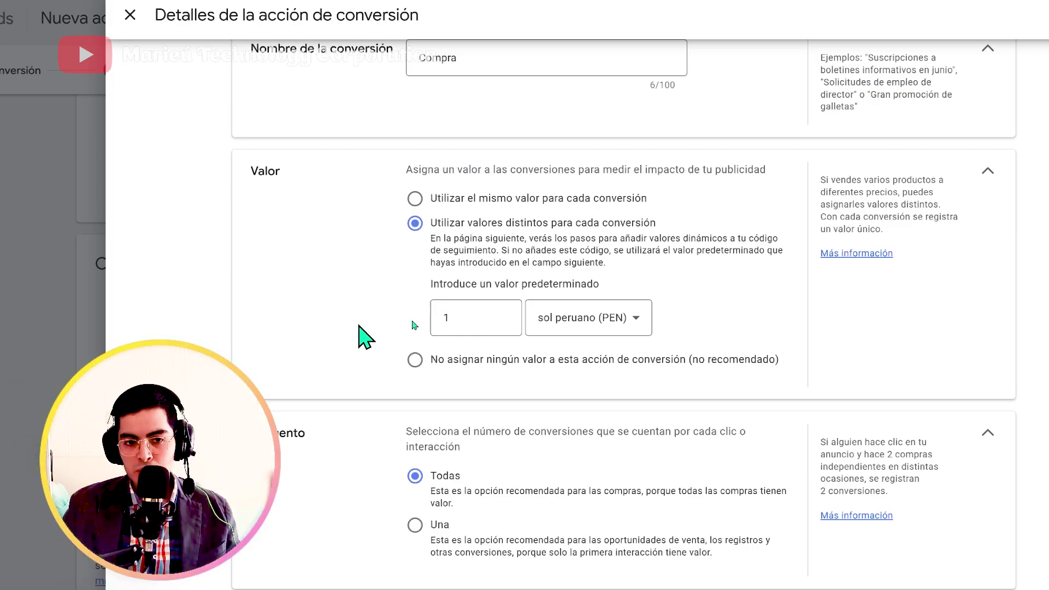
drag(536, 251, 625, 262)
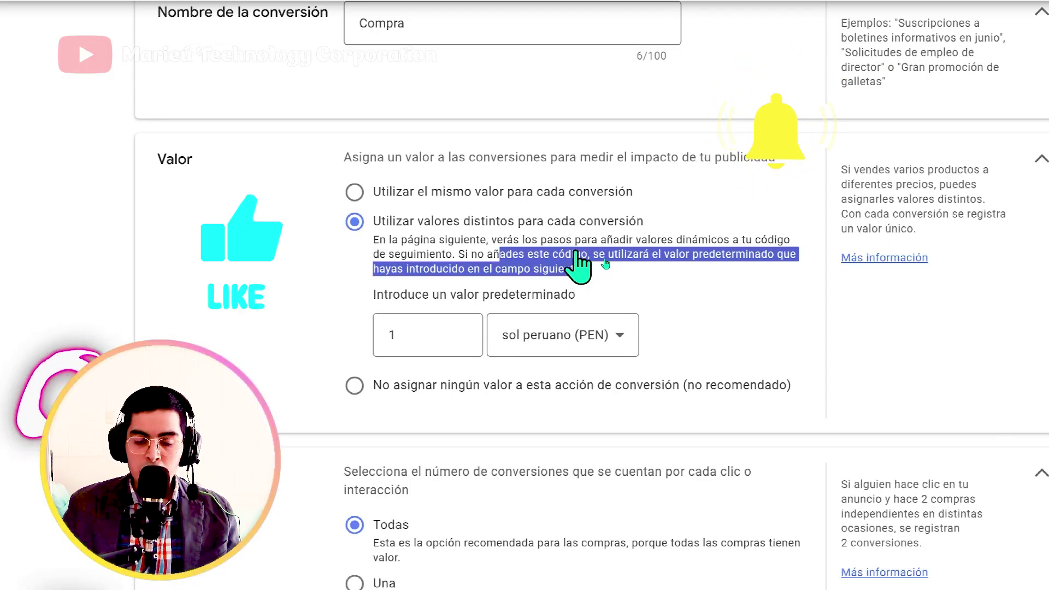
click(606, 264)
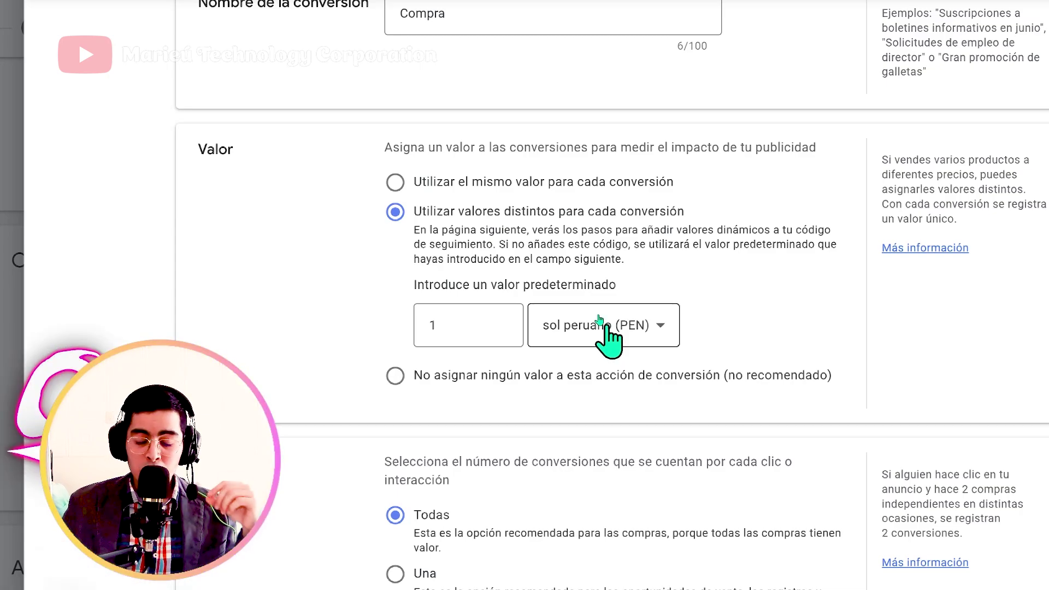
click(598, 315)
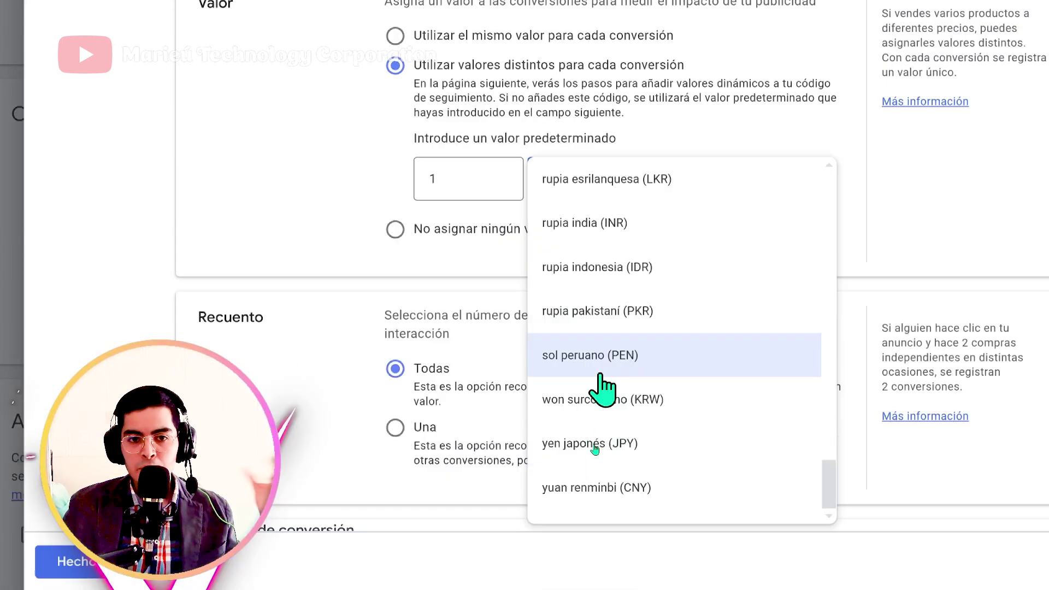
click(614, 358)
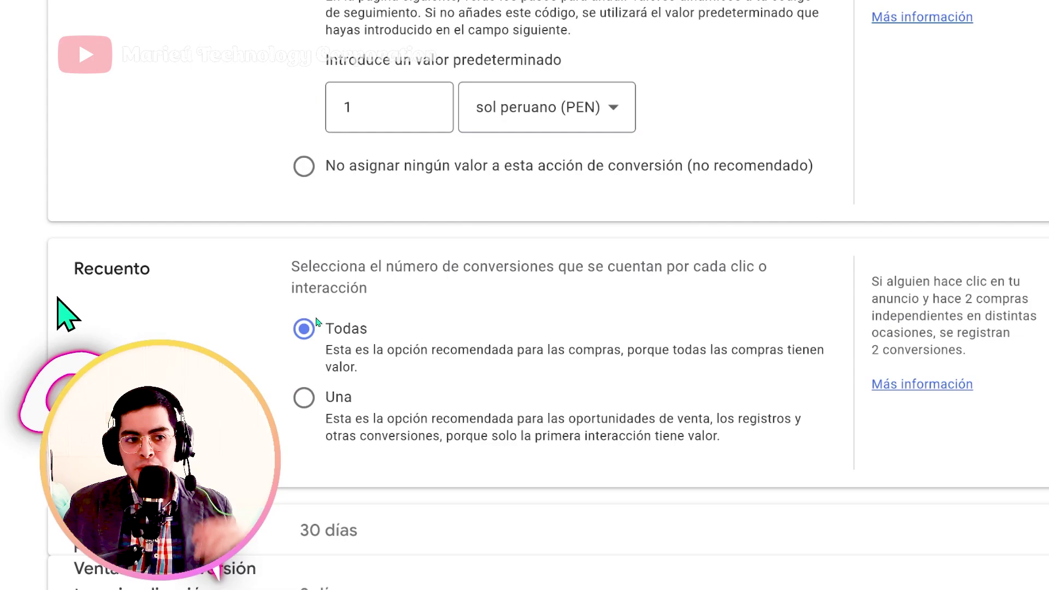
key(shift+Tab)
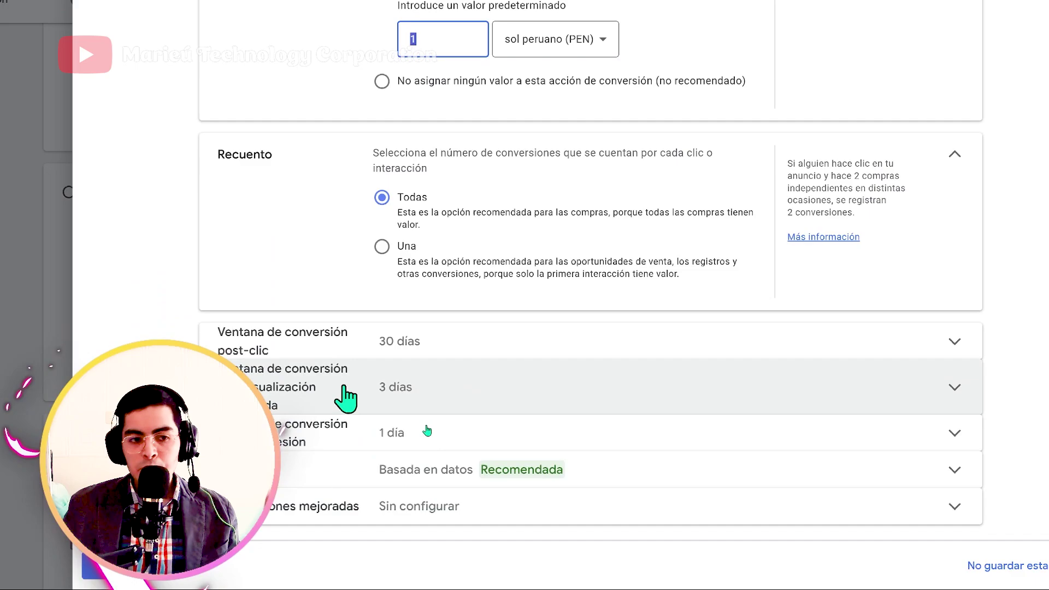
- Expand the three conversion window settings and set the post-click window to 90 días
click(353, 342)
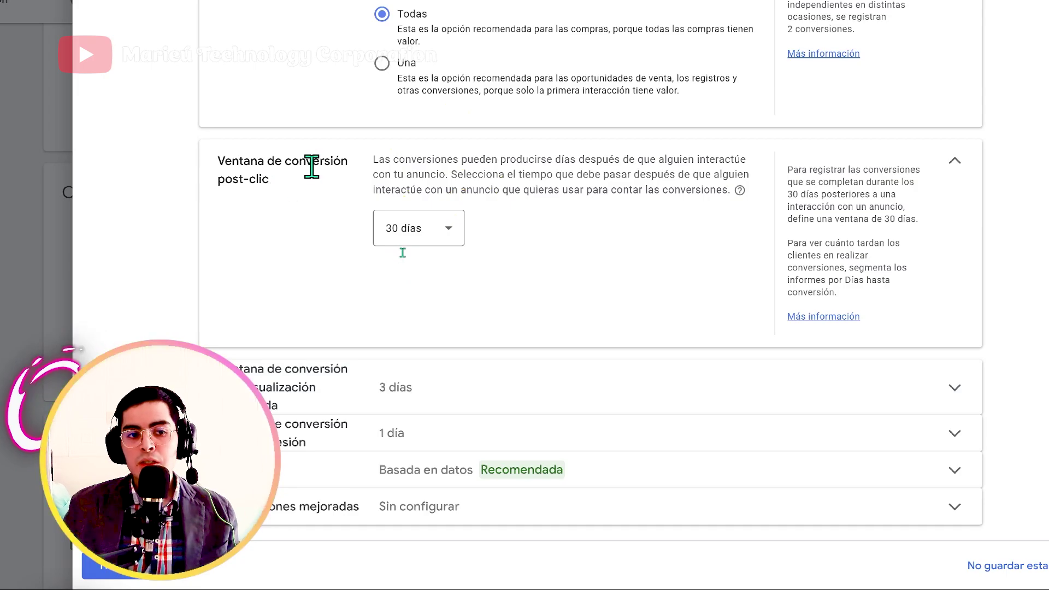
click(331, 382)
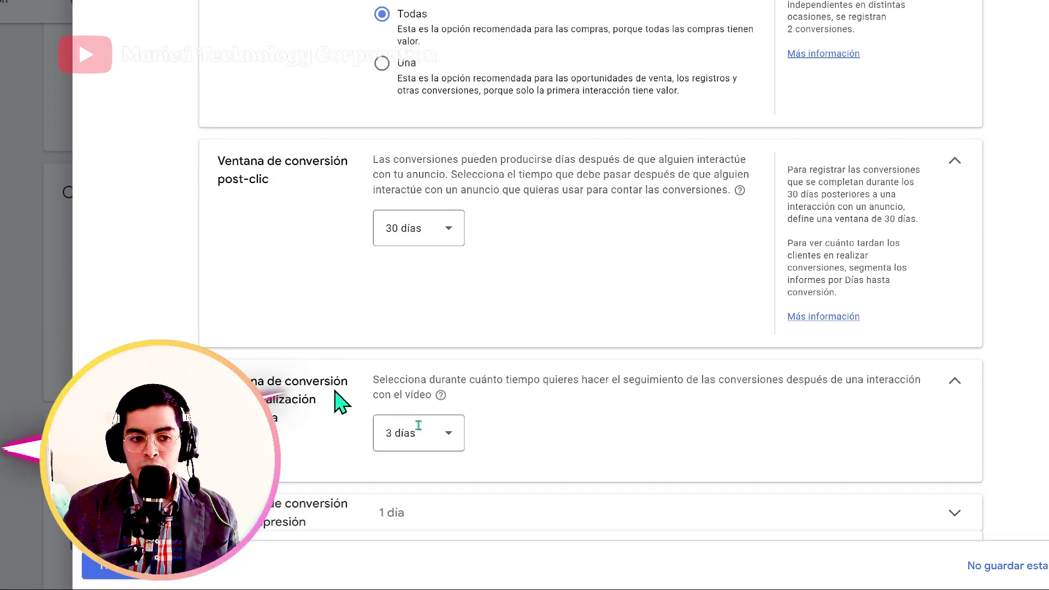
scroll(339, 399, down, 2)
click(371, 437)
scroll(350, 434, down, 2)
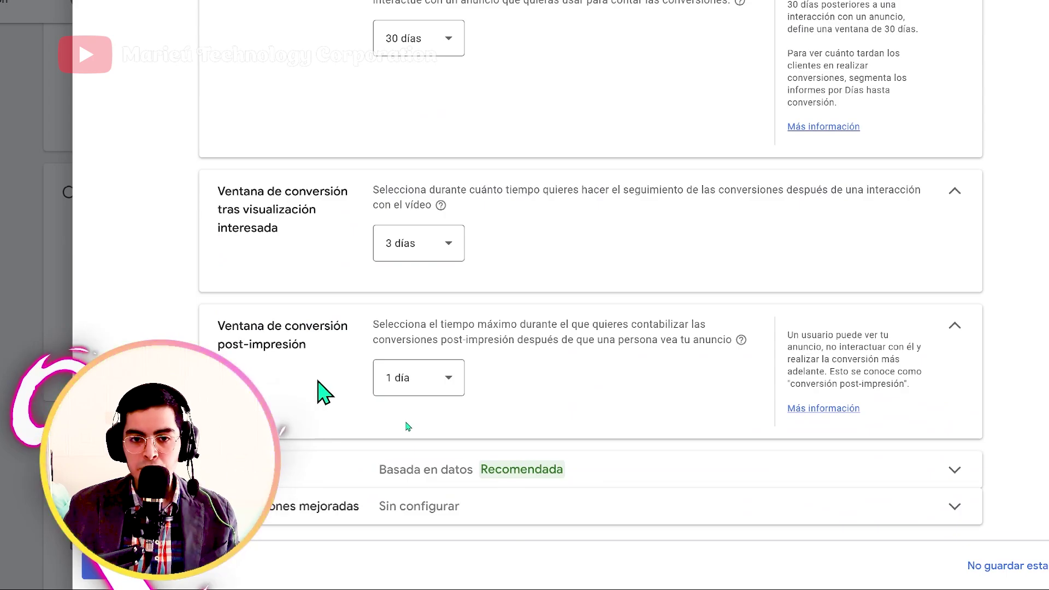
scroll(407, 427, up, 3)
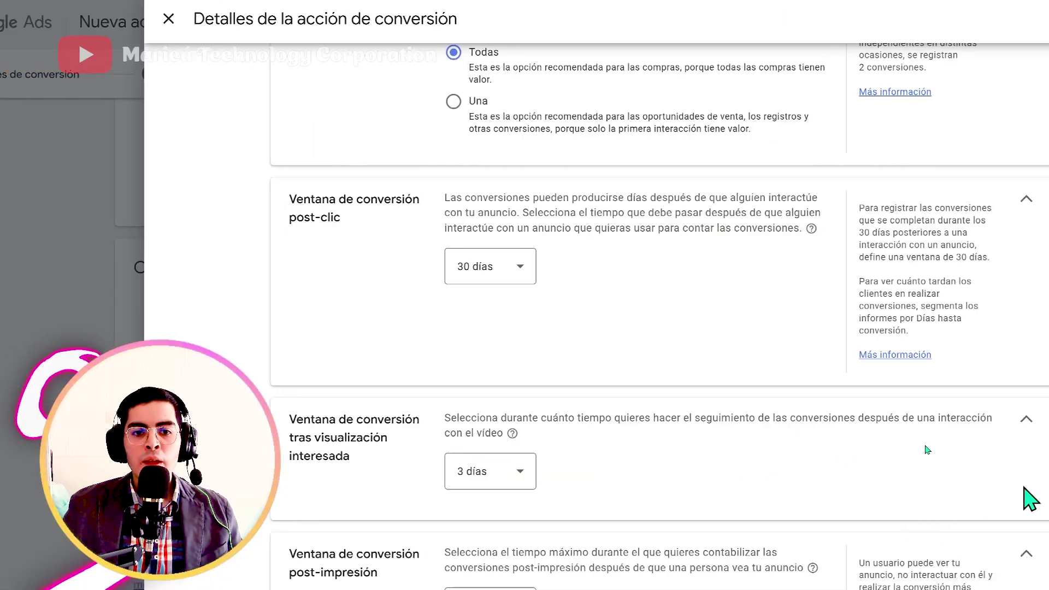
click(434, 270)
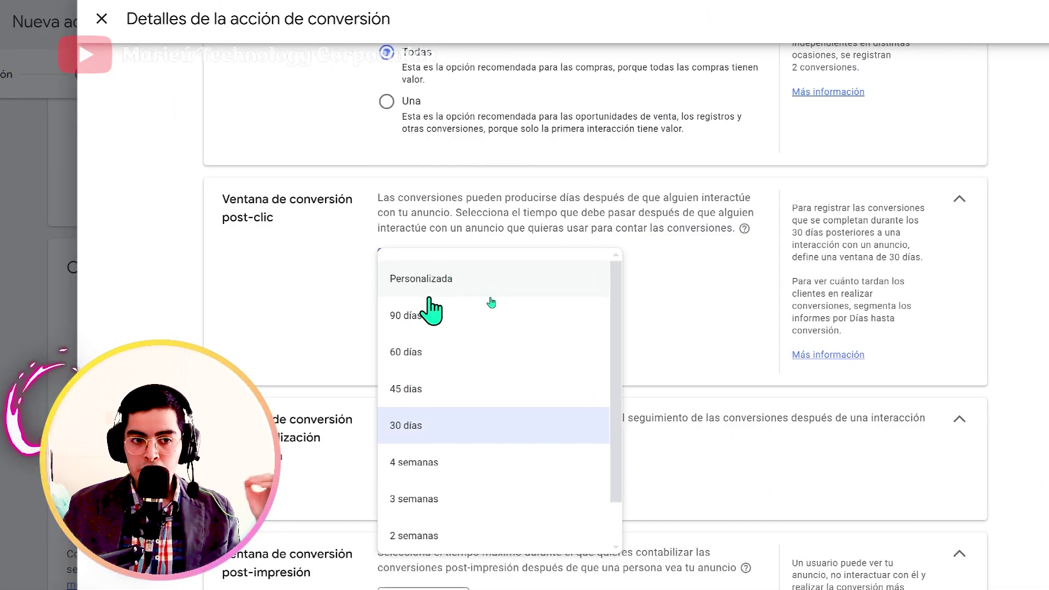
click(428, 315)
- Set both the engaged-view and the post-impression conversion windows to 30 días
scroll(429, 292, down, 3)
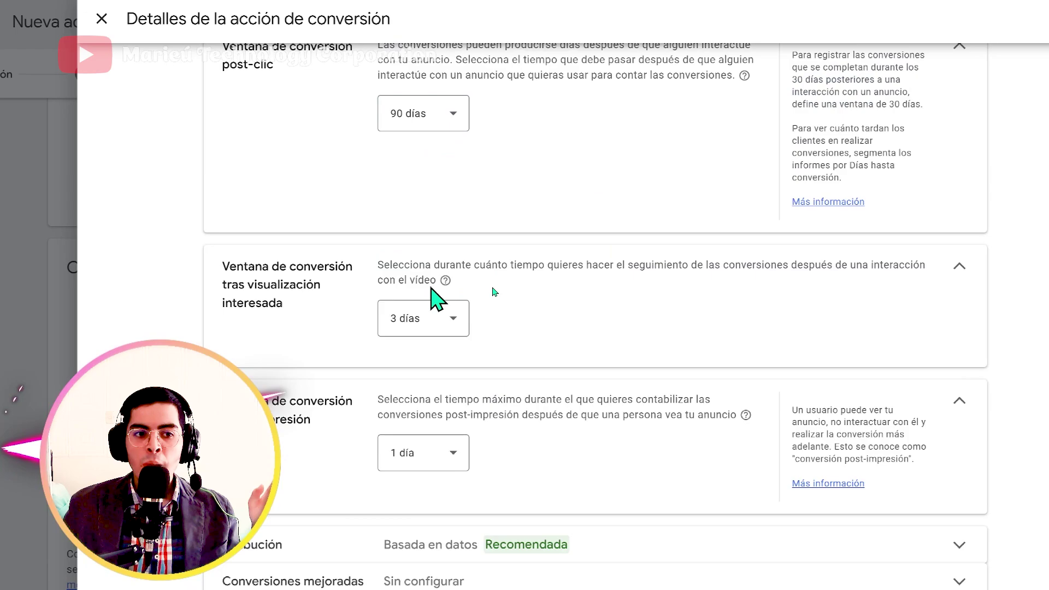
click(449, 333)
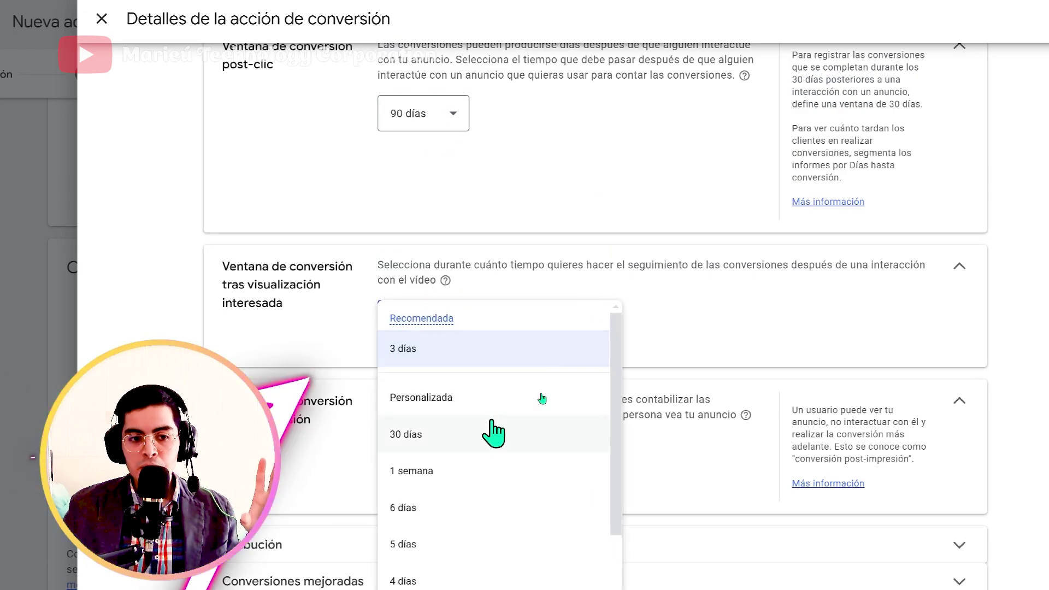
click(436, 433)
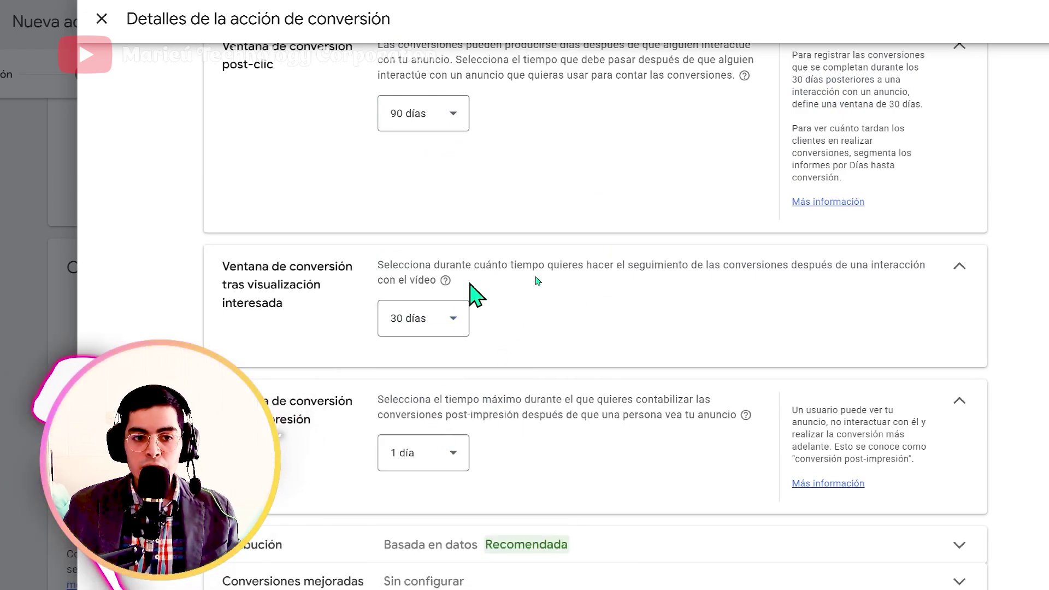
click(422, 462)
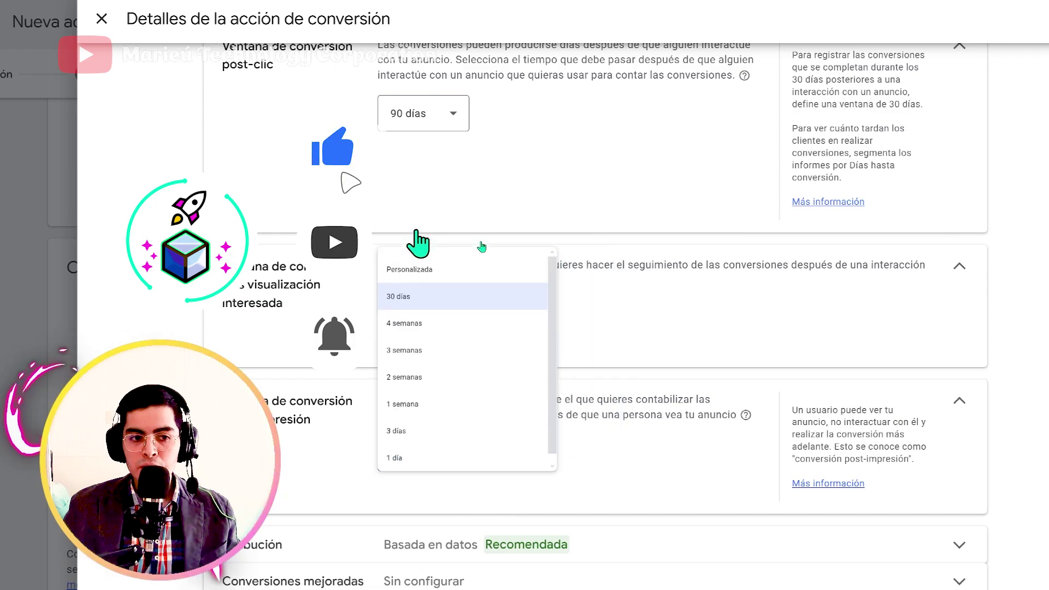
click(480, 238)
- Expand the attribution and enhanced conversions settings, compare the attribution models, and choose Basada en datos as the model
click(533, 547)
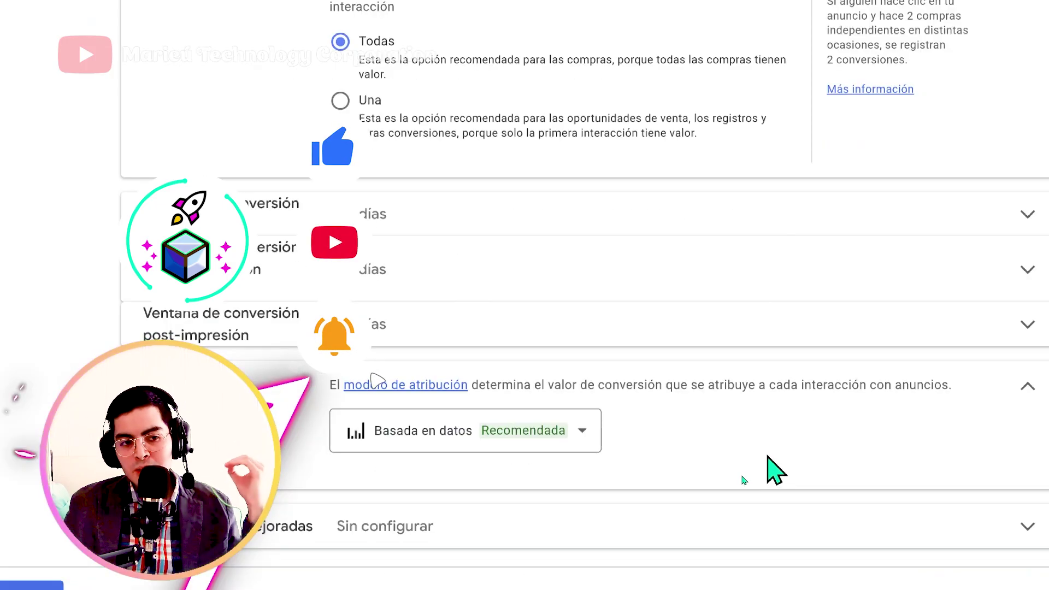
click(361, 534)
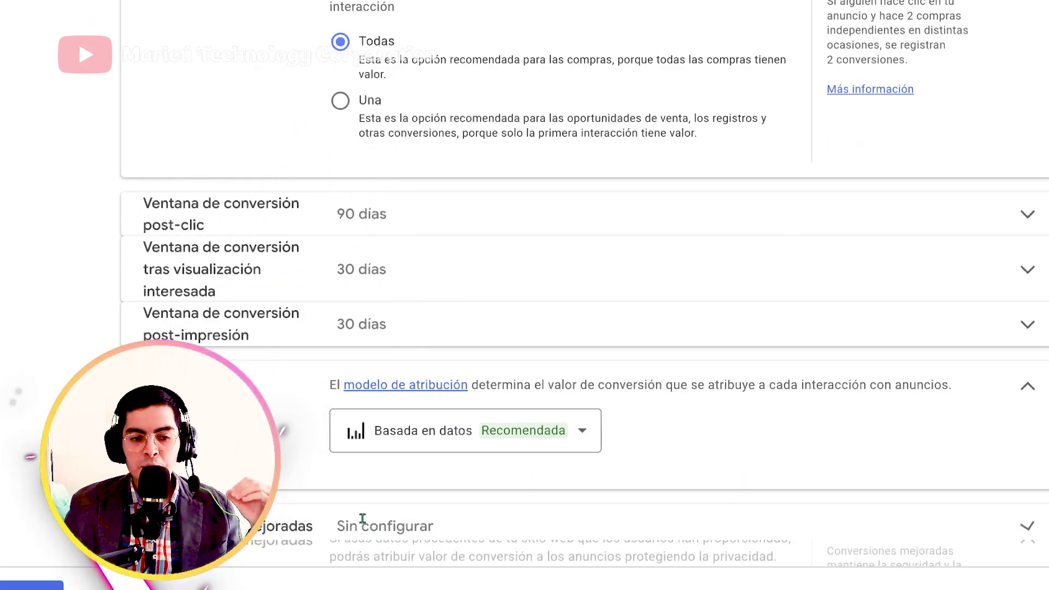
scroll(362, 518, down, 3)
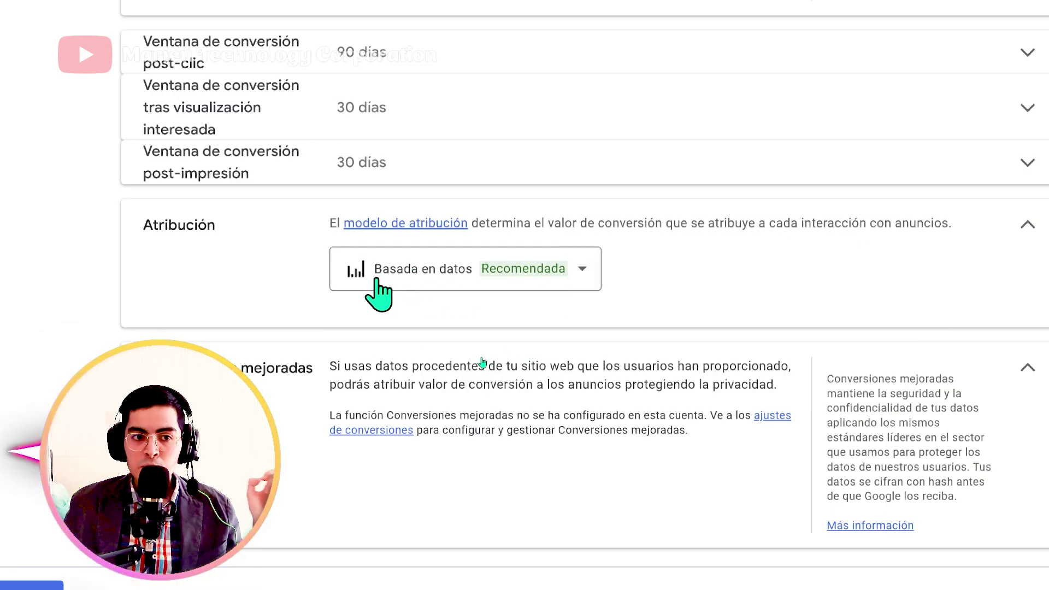
mouse_move(364, 282)
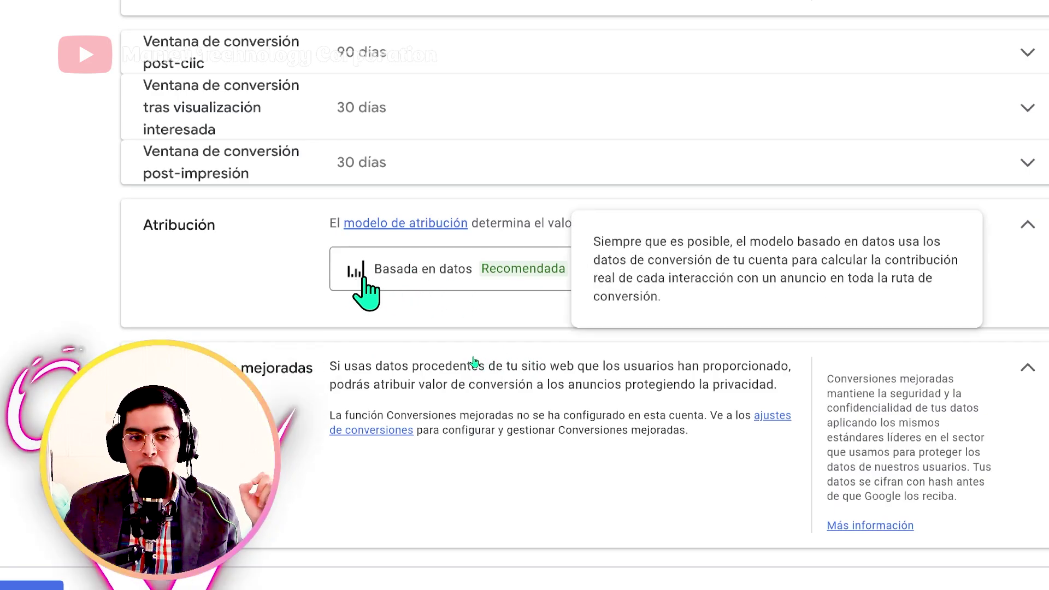
click(363, 276)
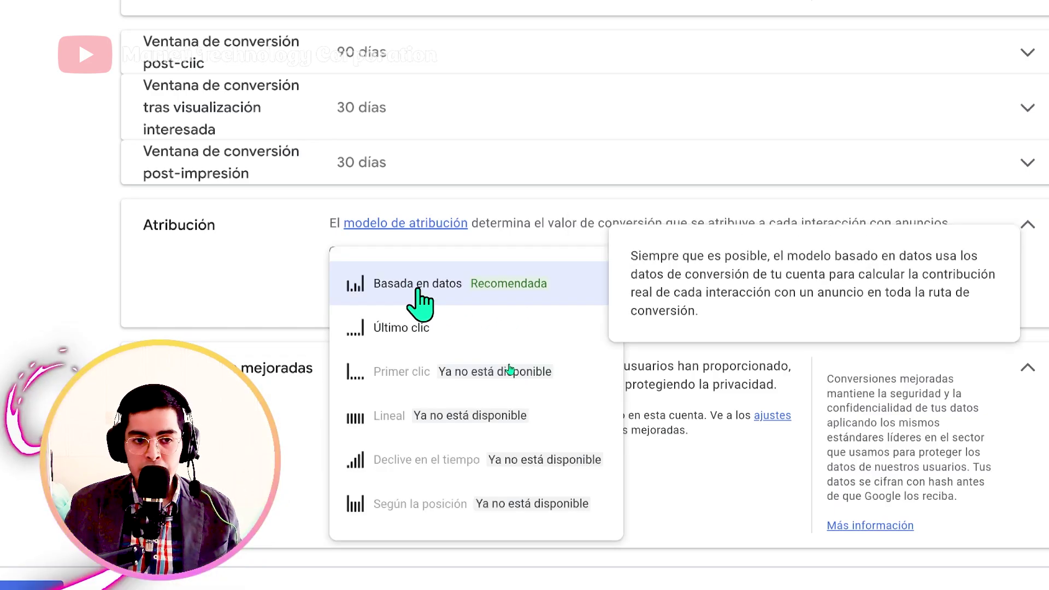
mouse_move(415, 323)
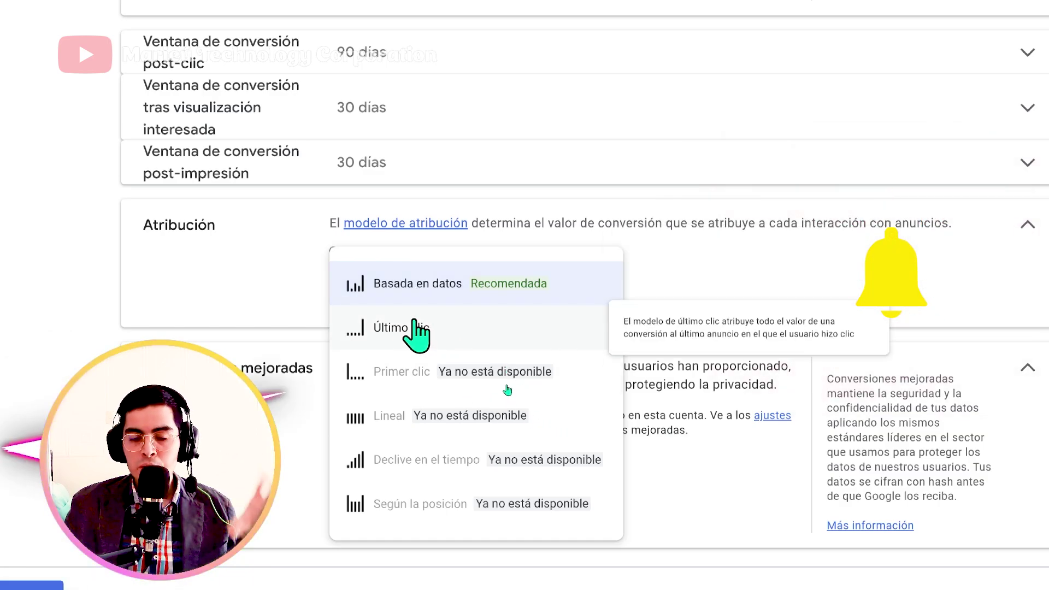
mouse_move(420, 295)
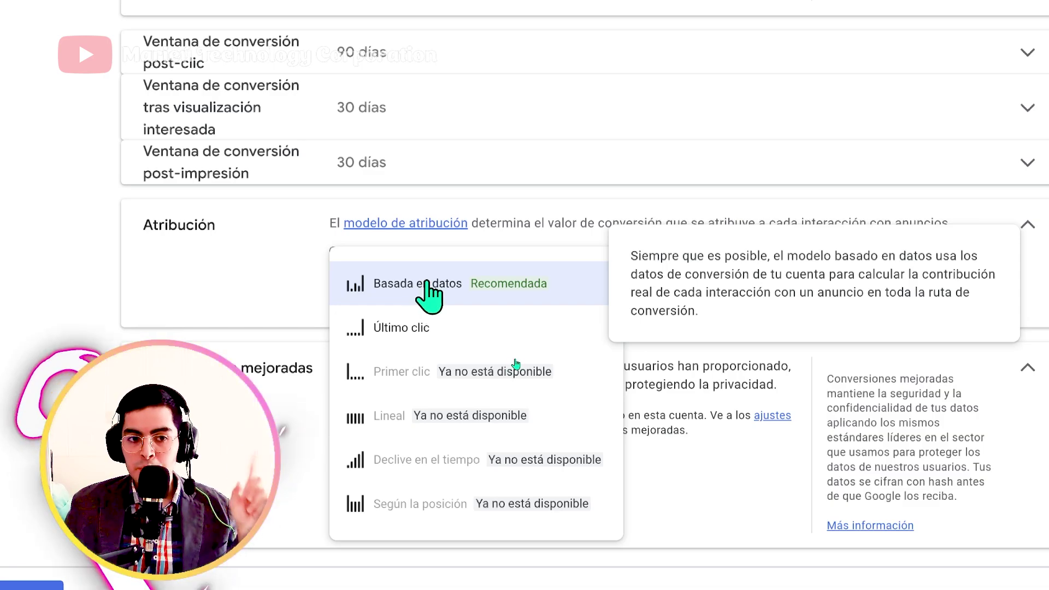
click(423, 286)
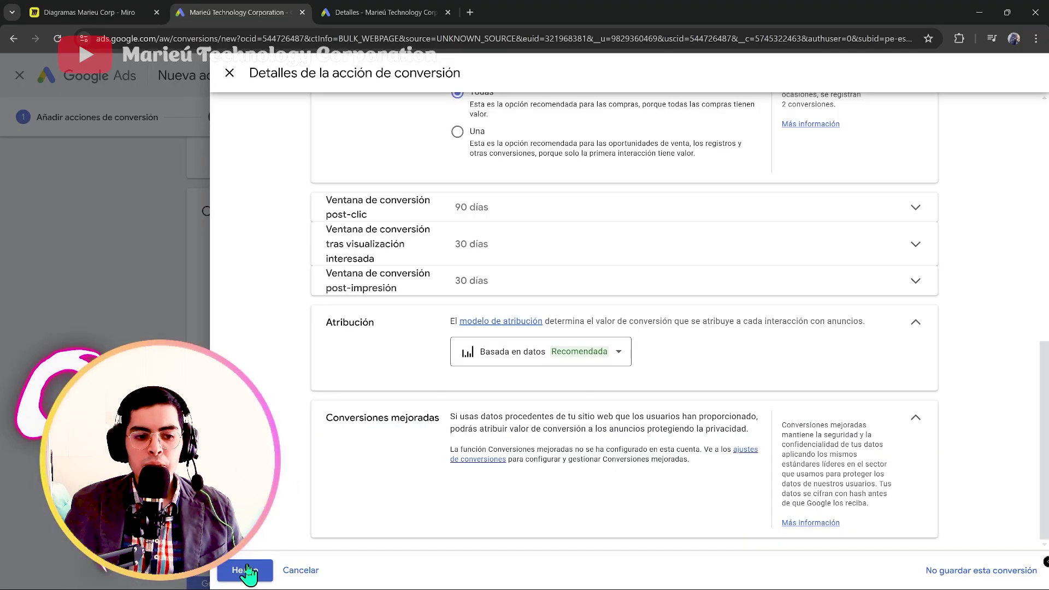
- Leave the conversion details form, look over the account's enhanced conversions section, and return to the conversions summary
click(306, 570)
drag(463, 417, 326, 423)
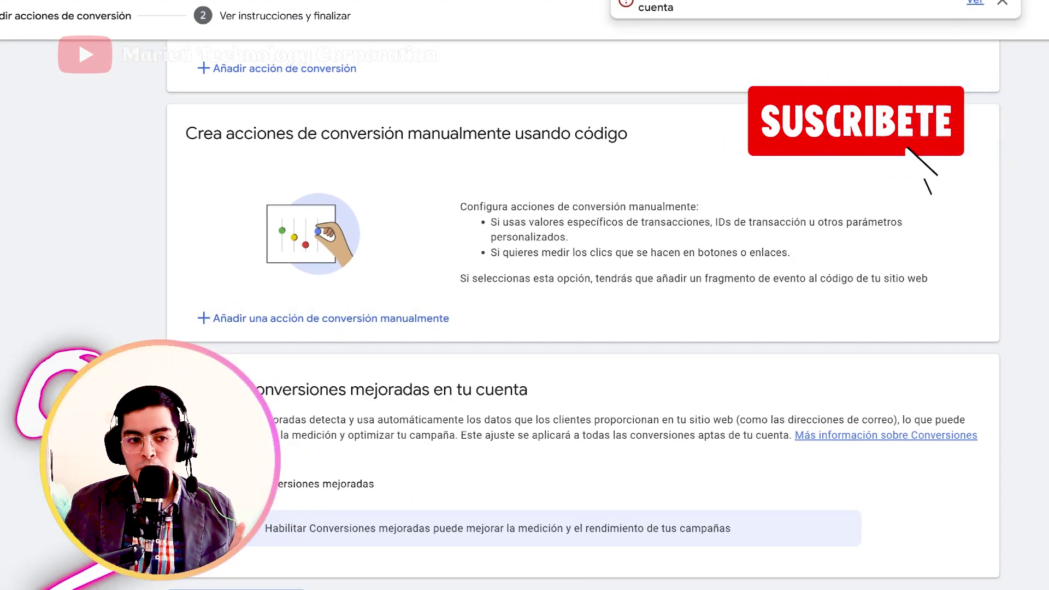
drag(246, 389, 527, 389)
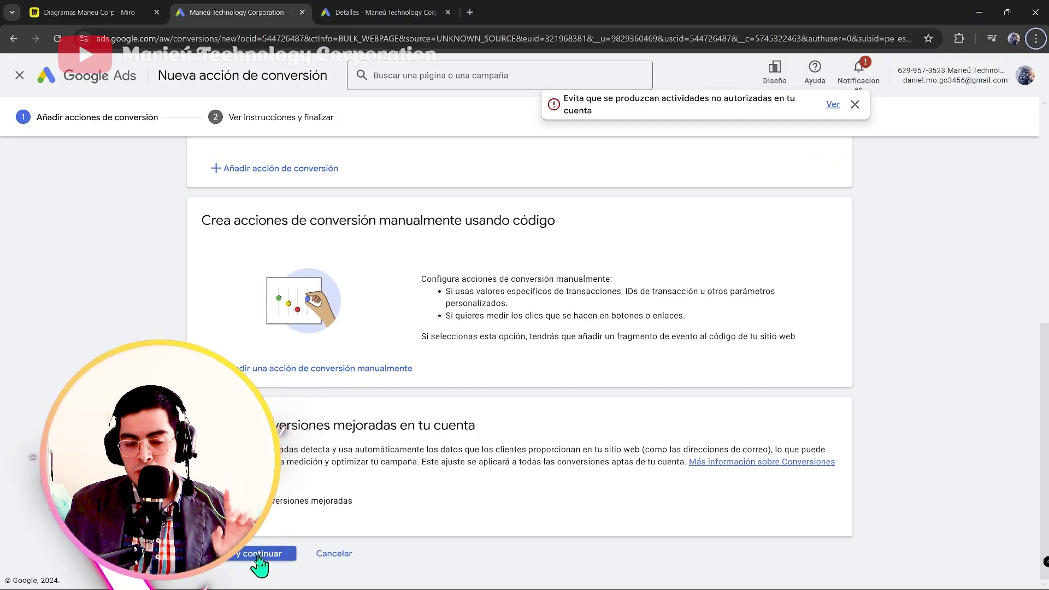
click(263, 555)
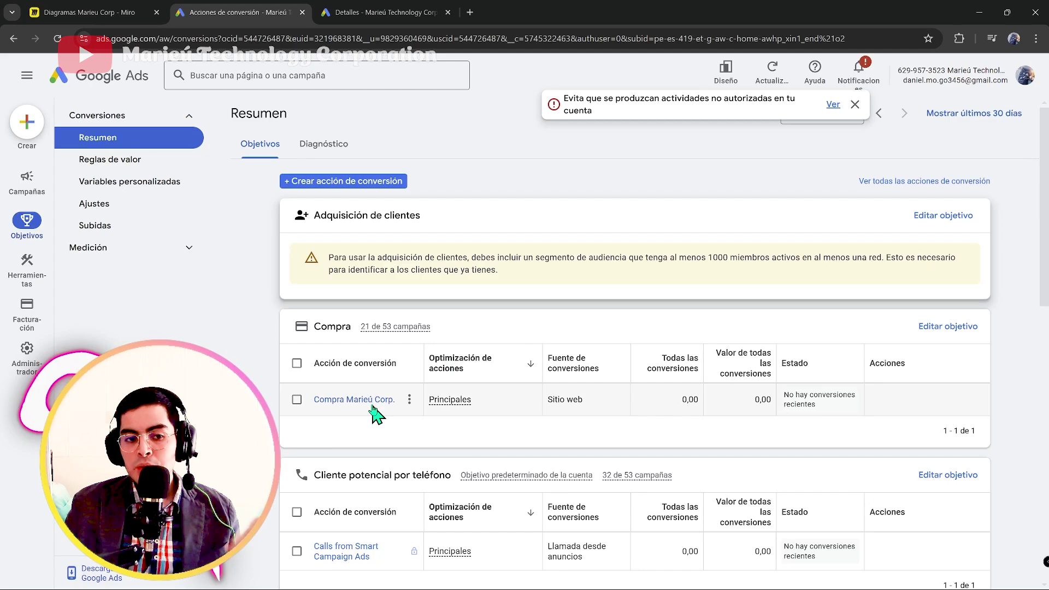
- Open the Compra Marieú Corp. conversion action and show its tag setup instructions for Google Tag Manager
scroll(363, 306, down, 2)
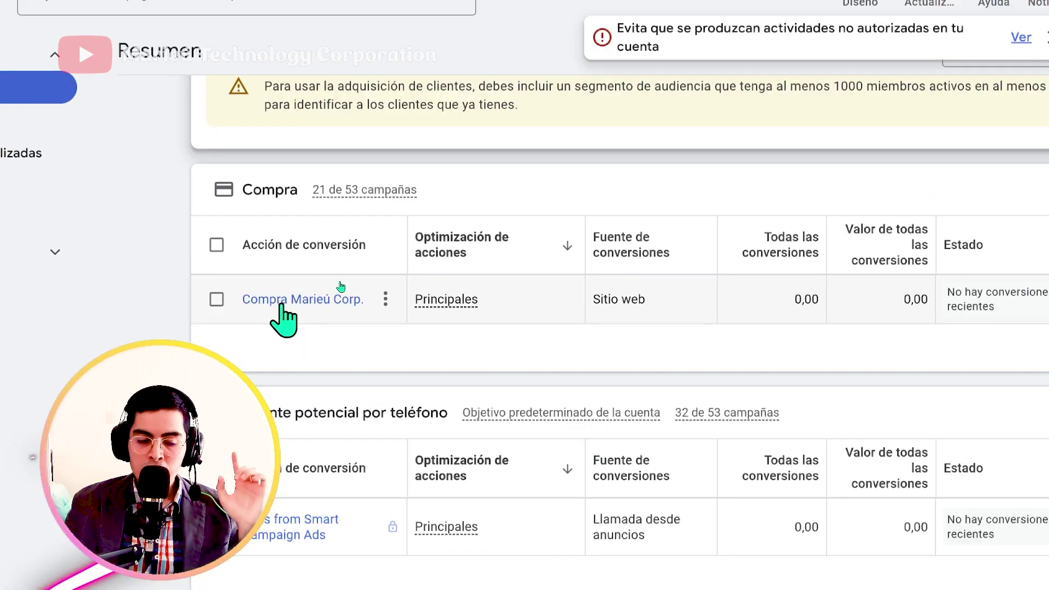
click(282, 303)
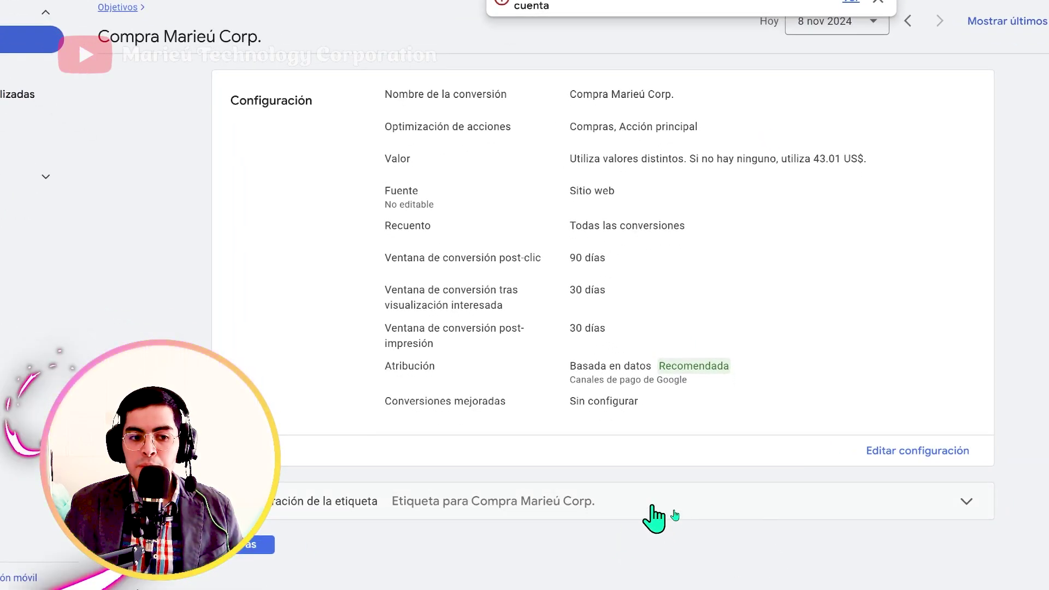
click(652, 505)
scroll(661, 480, down, 3)
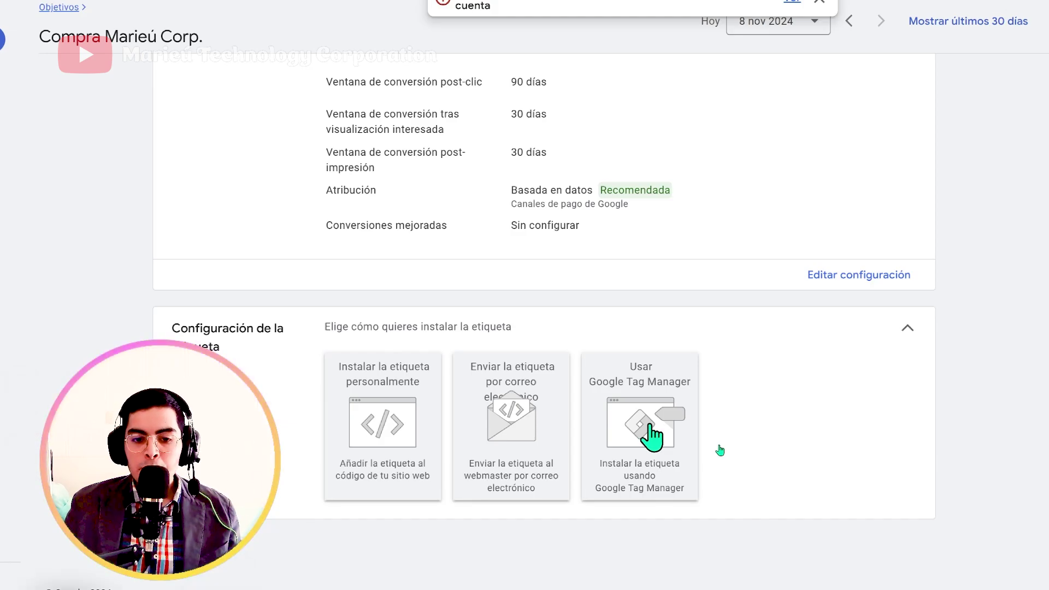
click(651, 429)
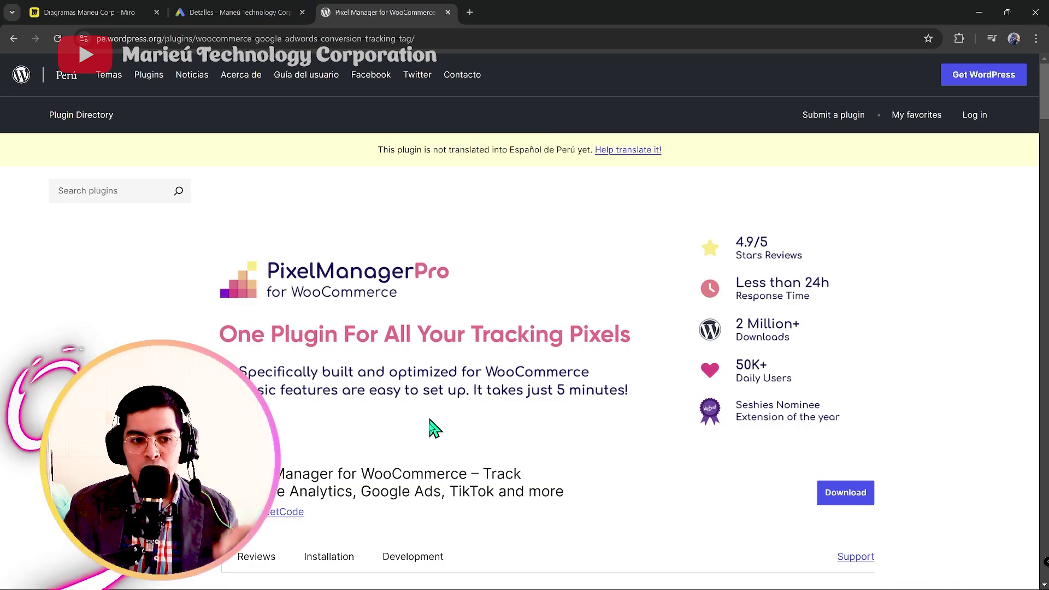
- Switch to the WordPress site's plugin administration and search the plugins for pixel to find Pixel Manager for WooCommerce
scroll(434, 429, down, 2)
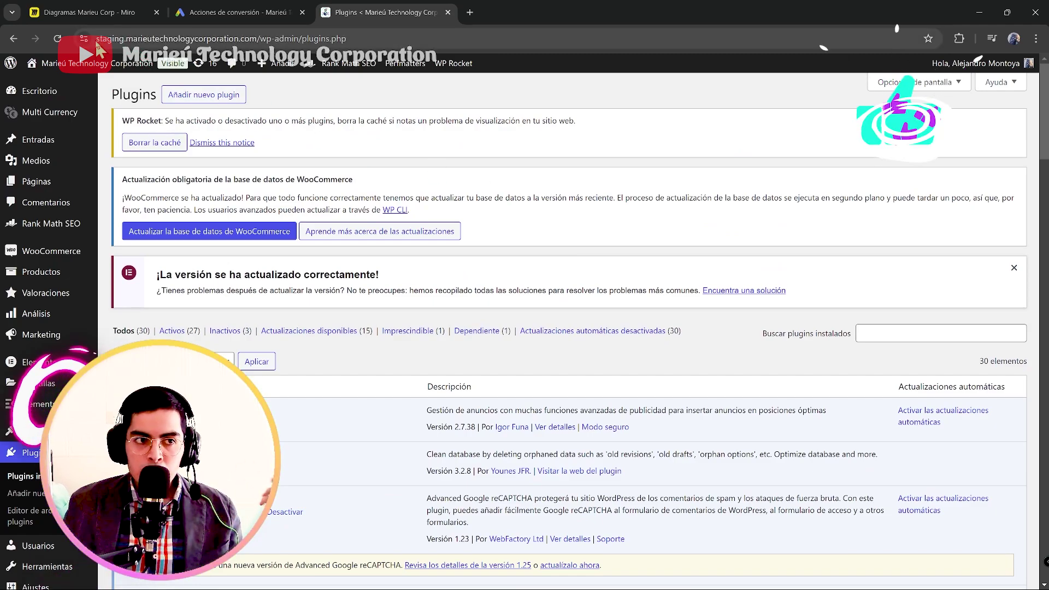
scroll(309, 306, down, 1)
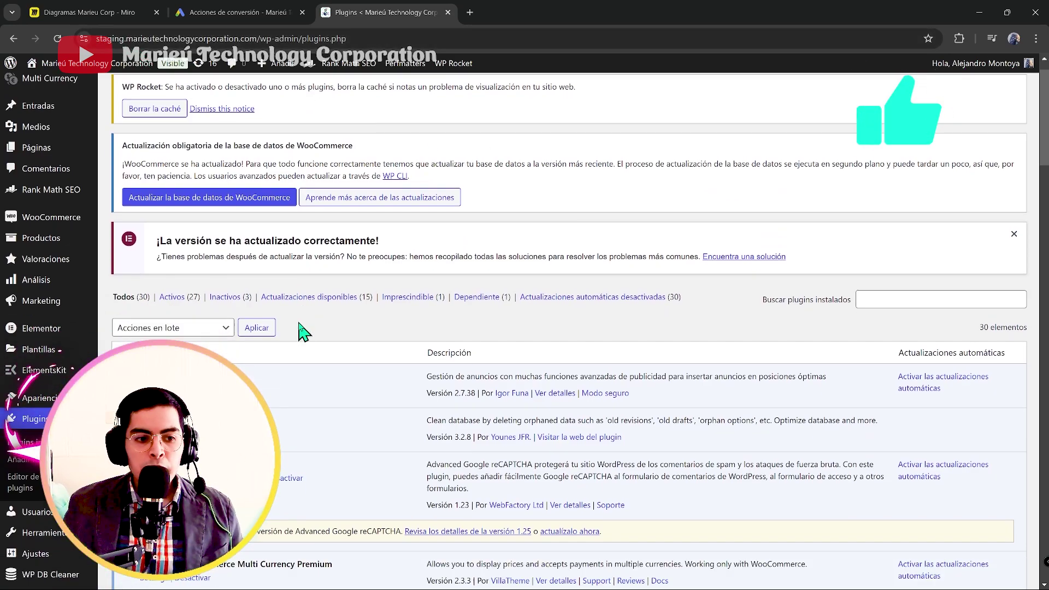
scroll(301, 328, up, 1)
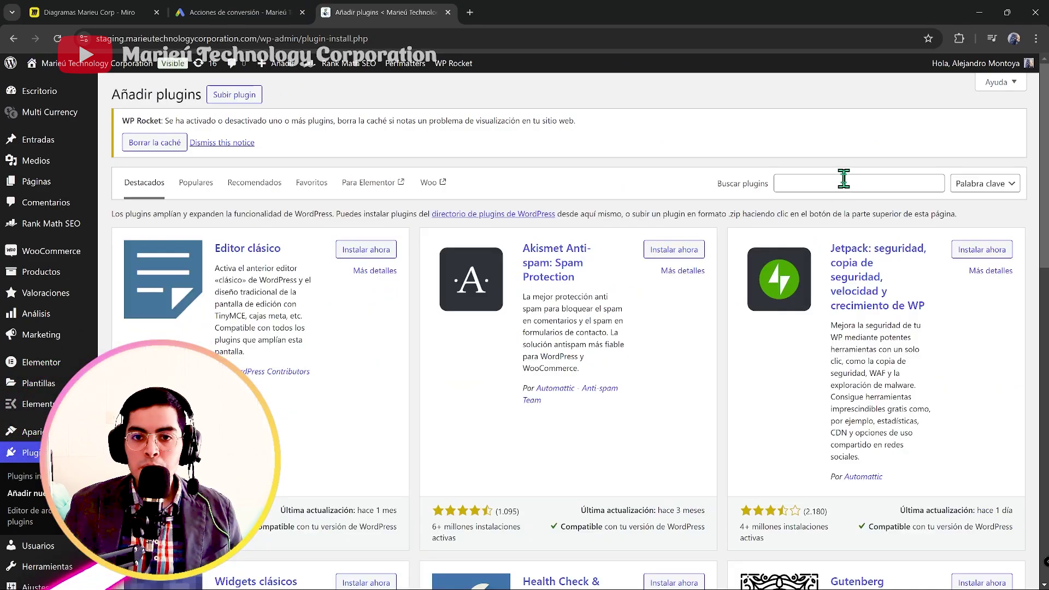
click(843, 179)
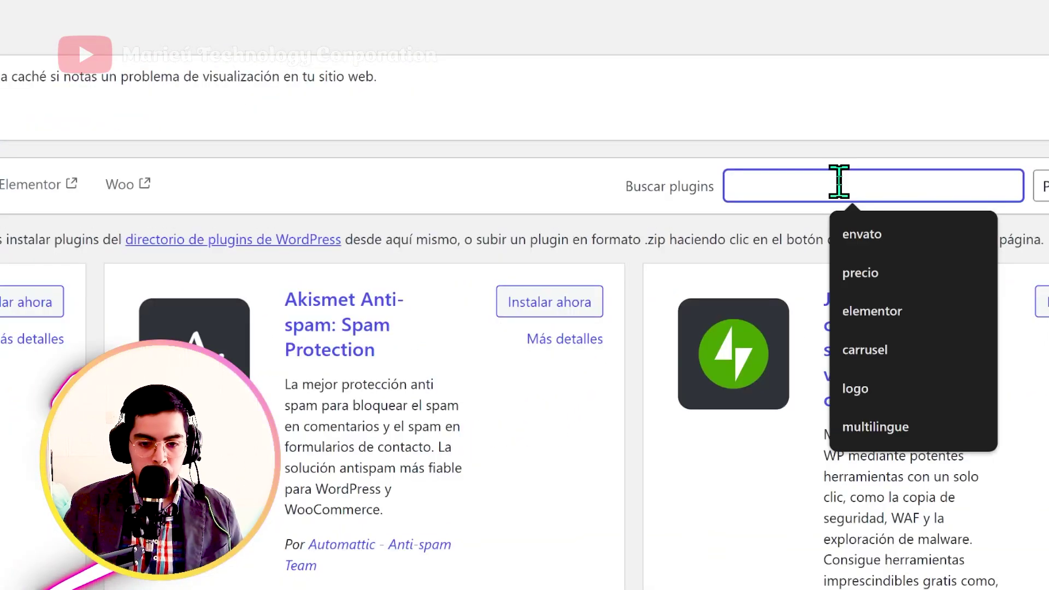
text(pixel)
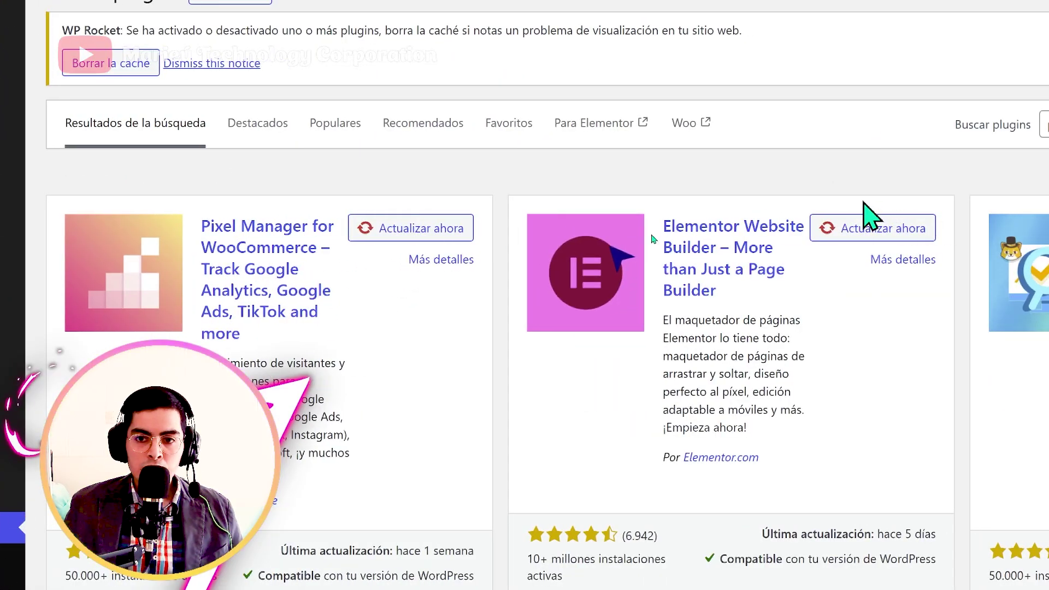
scroll(298, 315, down, 4)
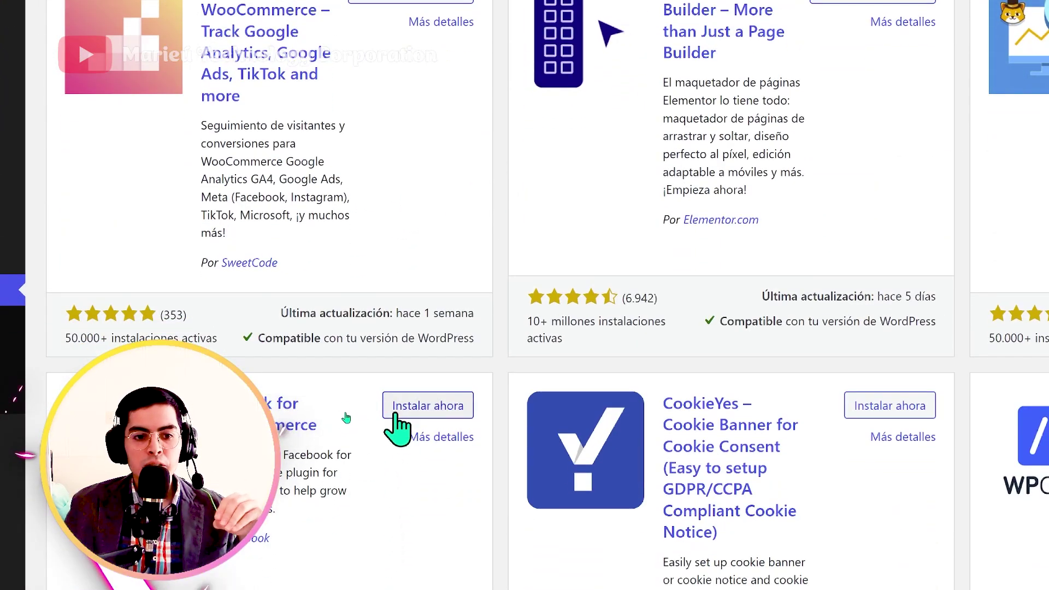
scroll(441, 382, up, 4)
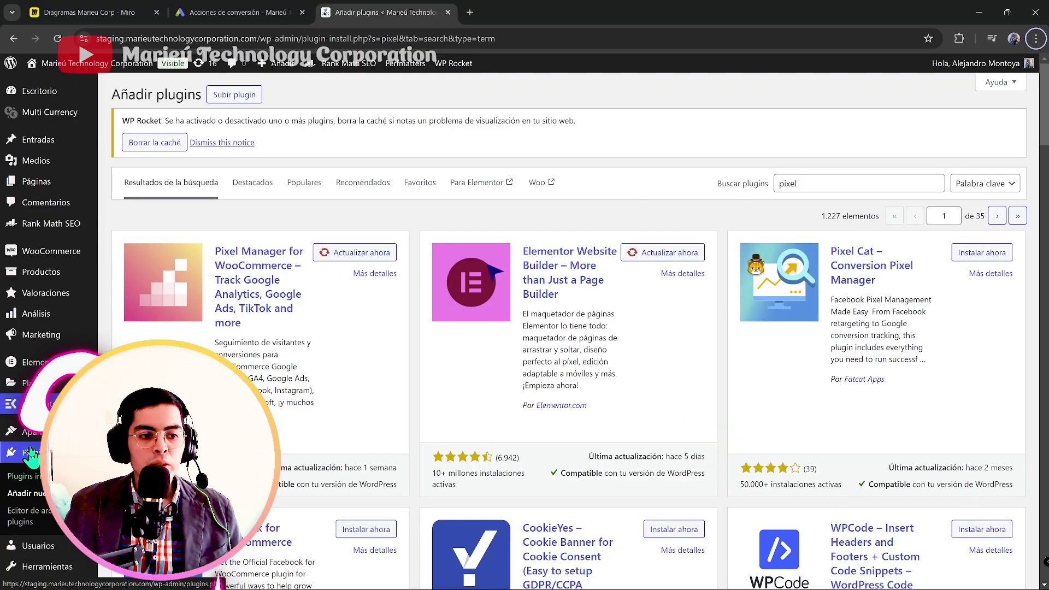
- Open the Pixel Manager settings belonging to WooCommerce in the WordPress administration
scroll(669, 309, down, 3)
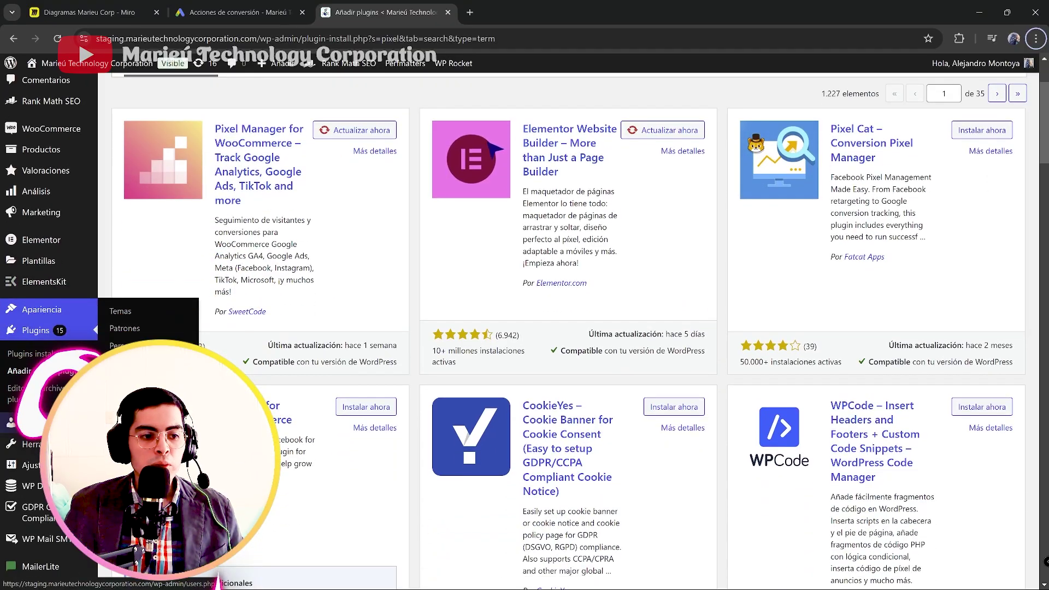
scroll(11, 423, up, 3)
mouse_move(8, 245)
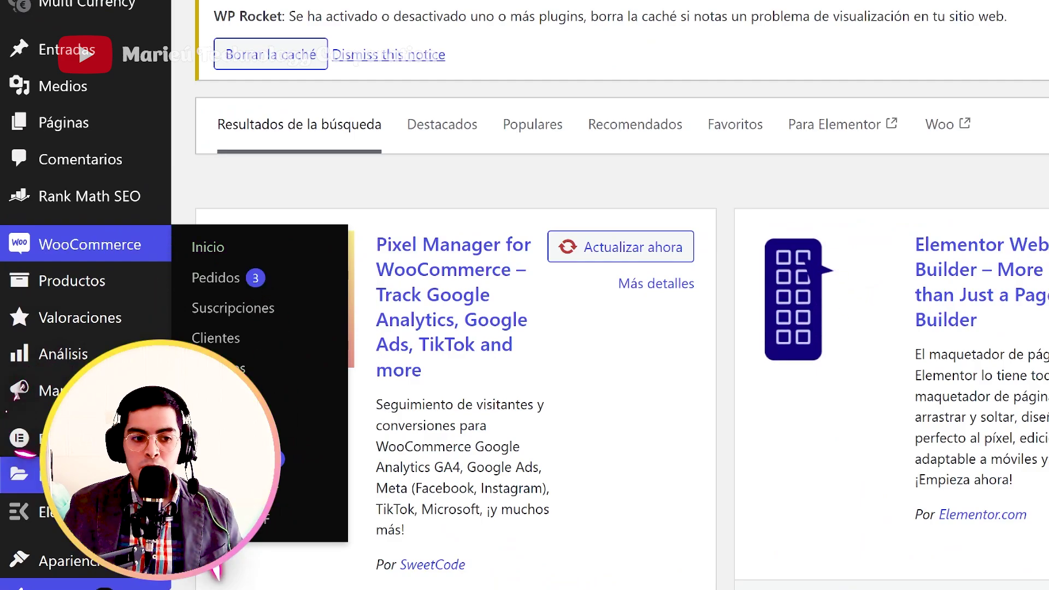
click(277, 520)
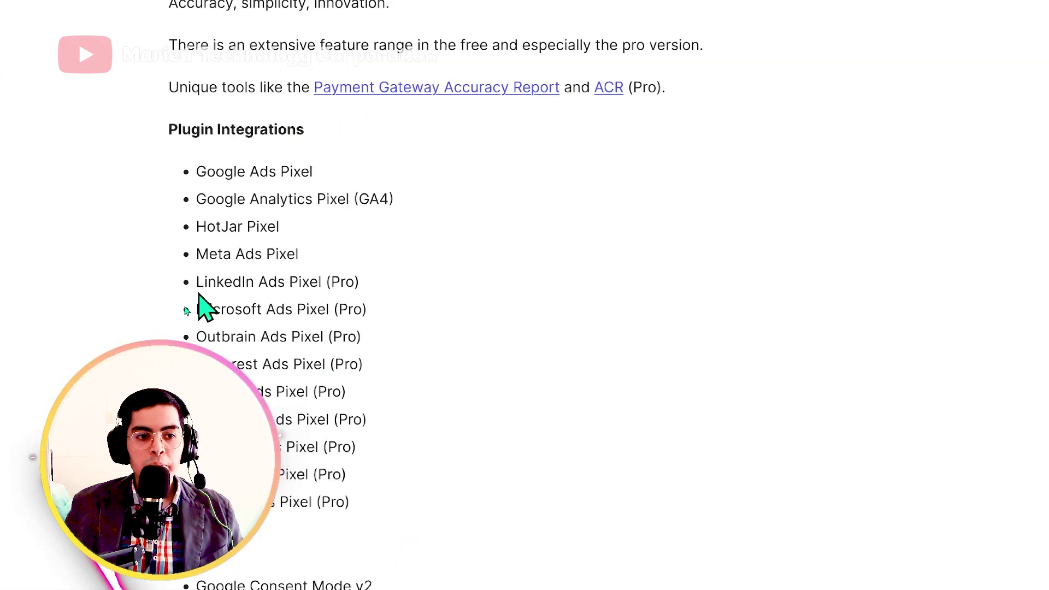
- Examine the integrations list on Pixel Manager's WordPress plugin page, comparing the Pro-only pixels with the Google Ads and Meta Ads ones
drag(373, 288, 335, 295)
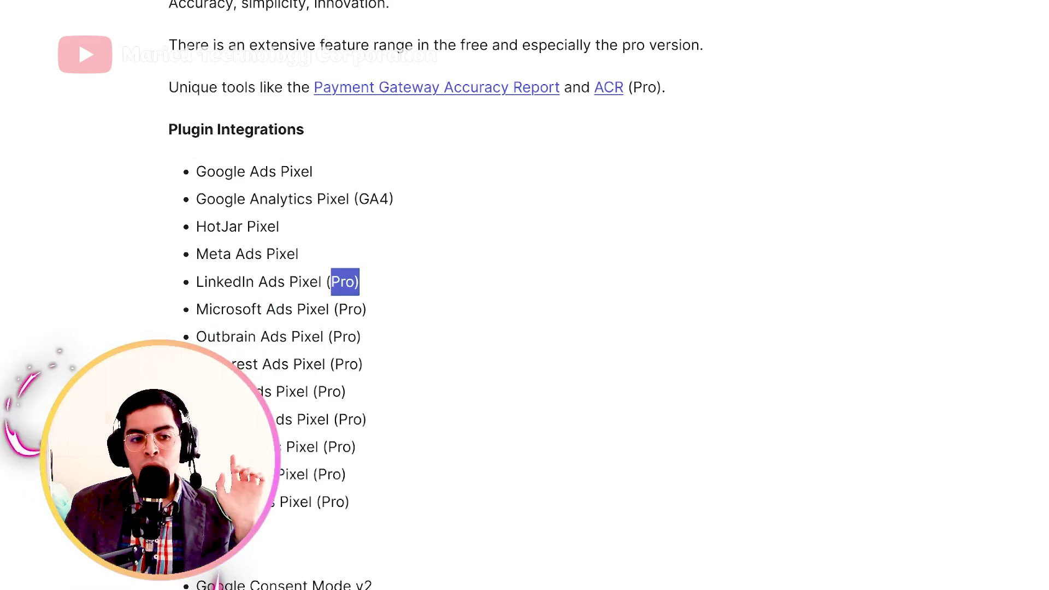
drag(331, 283, 354, 282)
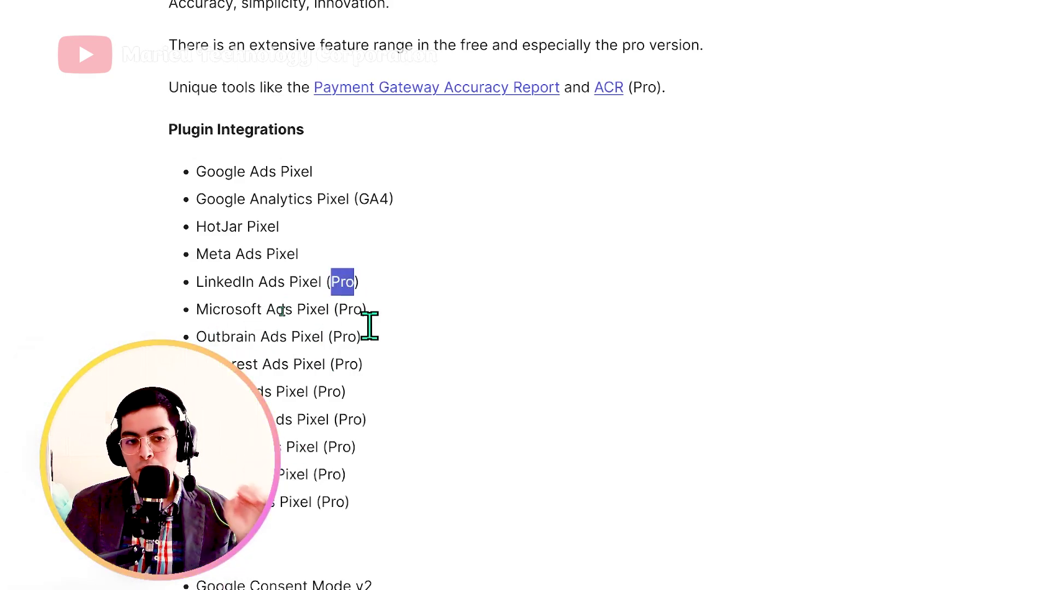
drag(196, 172, 246, 172)
drag(209, 254, 245, 255)
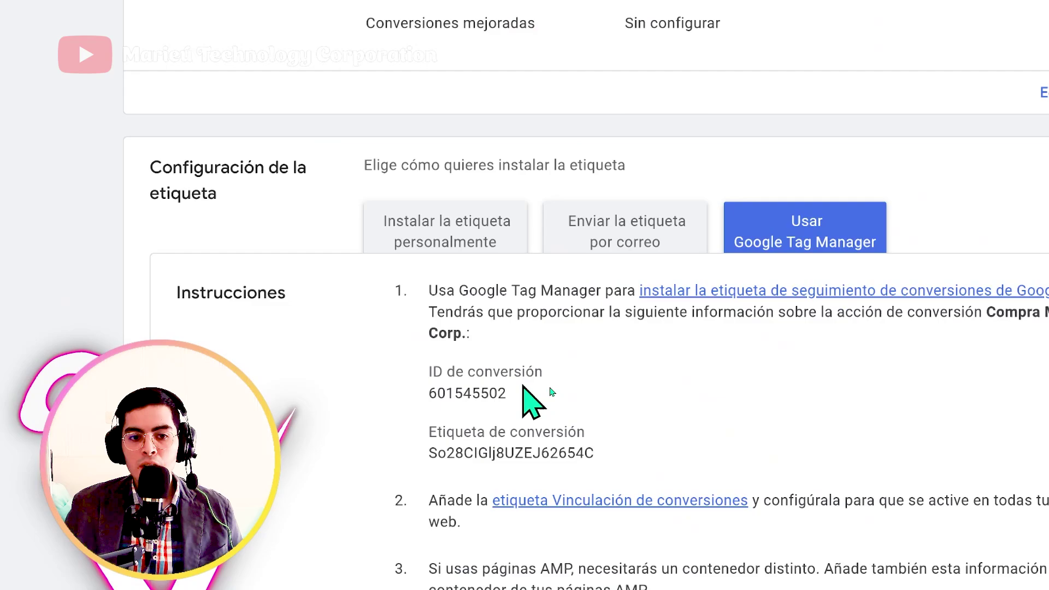
- Copy the conversion ID from Google Ads into Pixel Manager's ID de Google Ads Conversion field, and switch back to the Google Ads conversion details
double_click(514, 392)
key(ctrl+c)
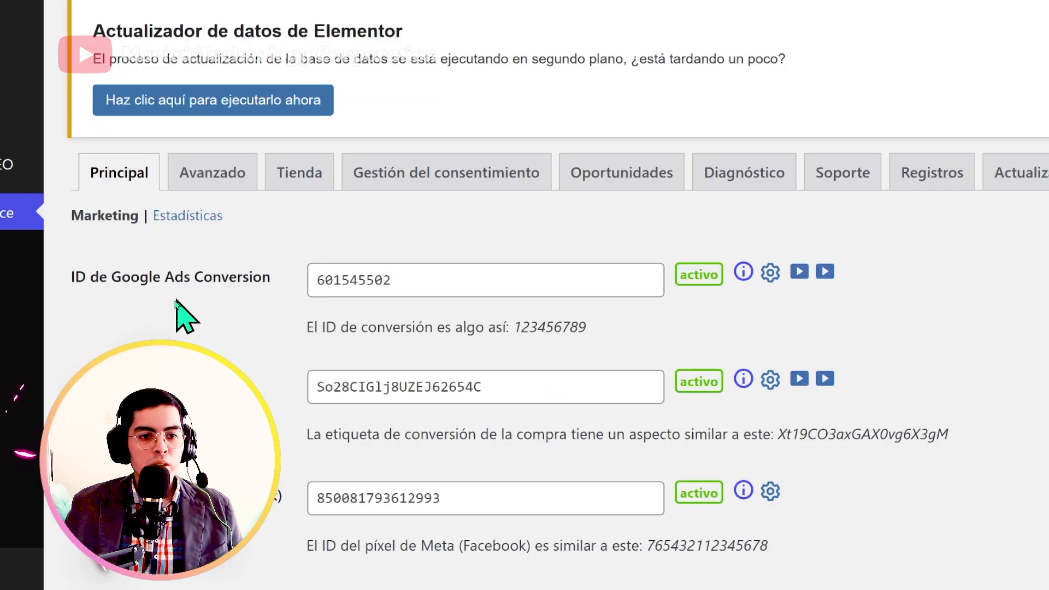
double_click(291, 281)
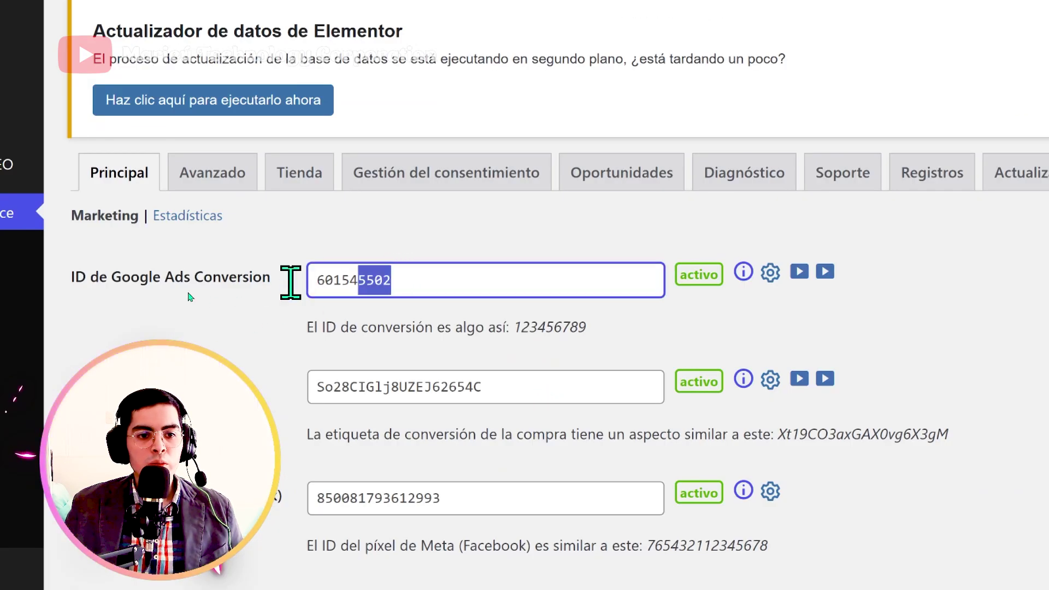
key(ctrl+v)
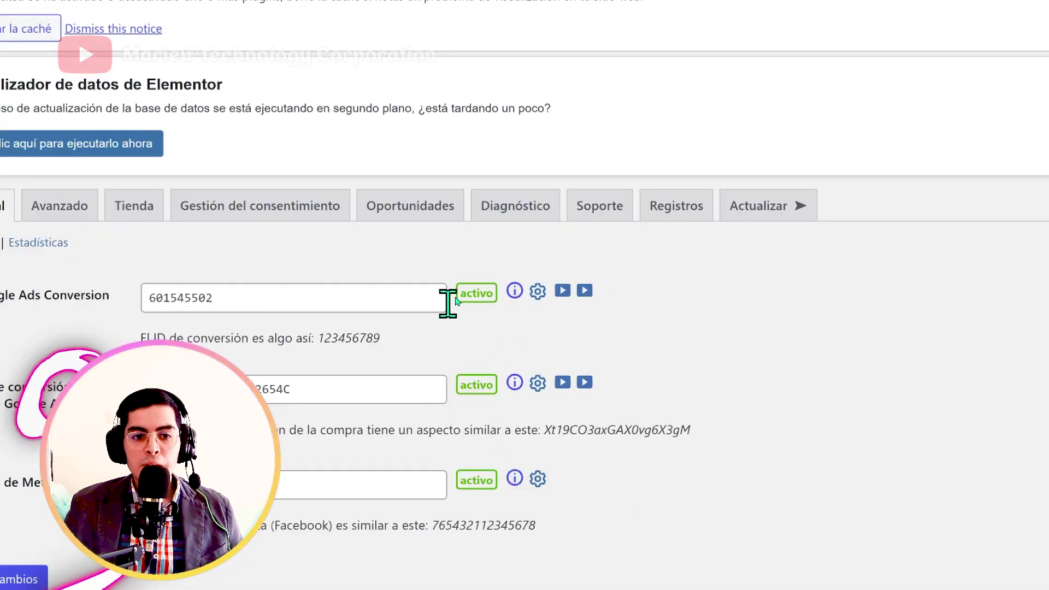
click(465, 291)
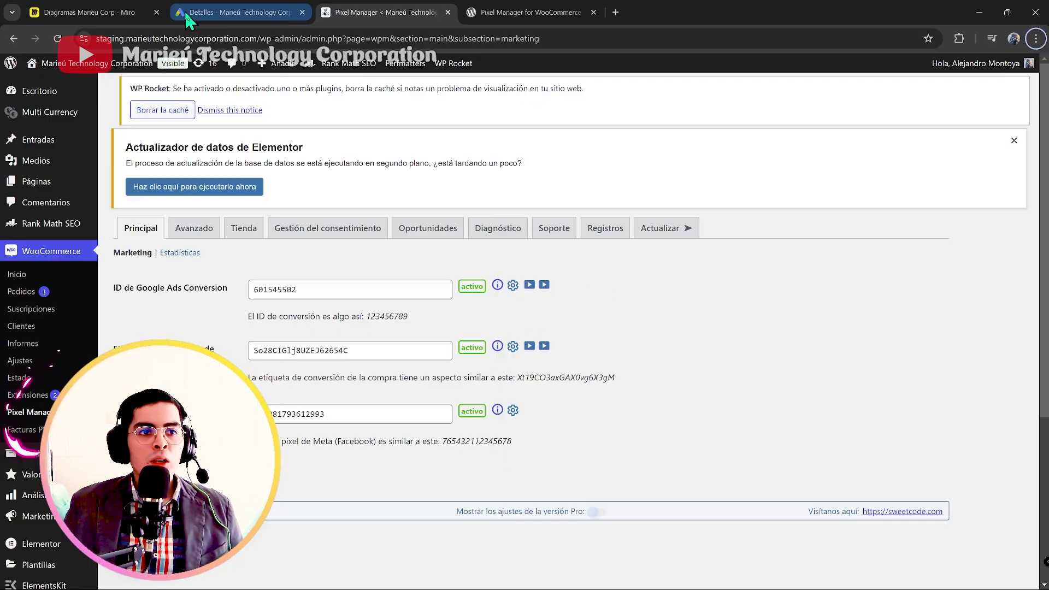
click(188, 12)
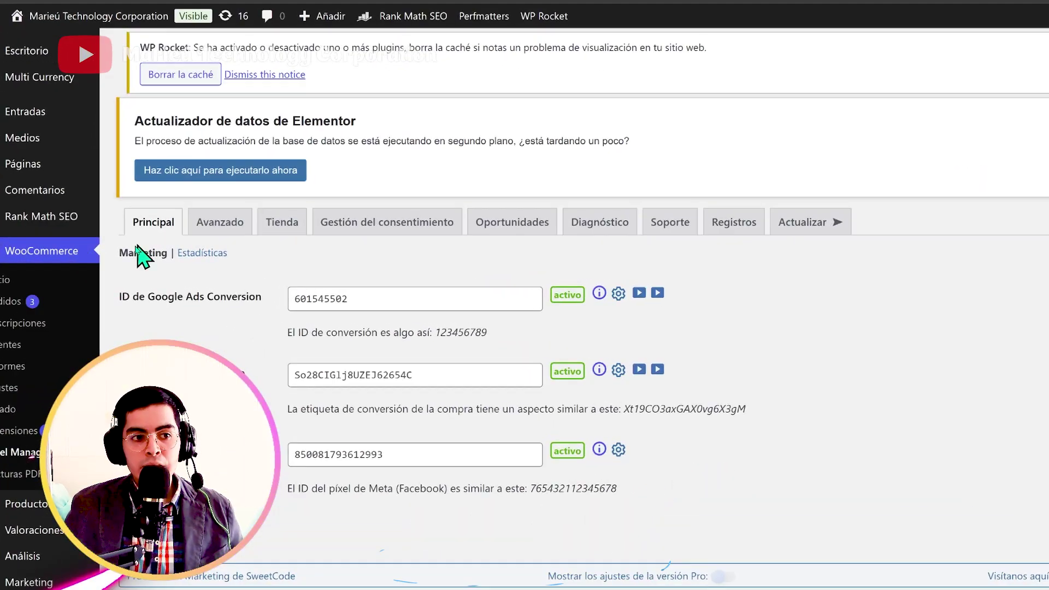
- Open Pixel Manager's Tienda settings and review the dynamic remarketing option
click(305, 222)
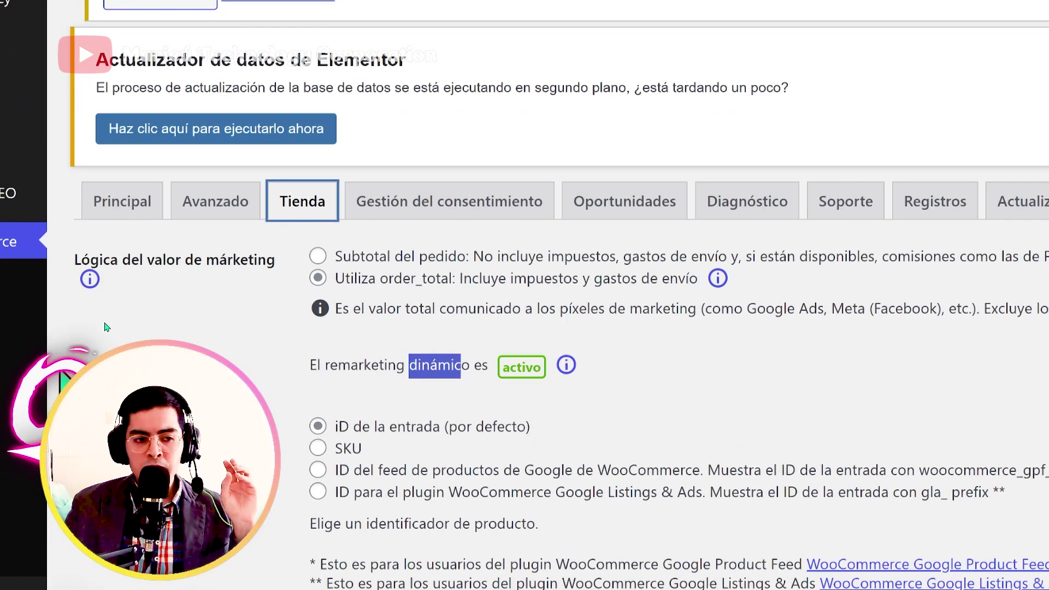
drag(164, 323, 167, 321)
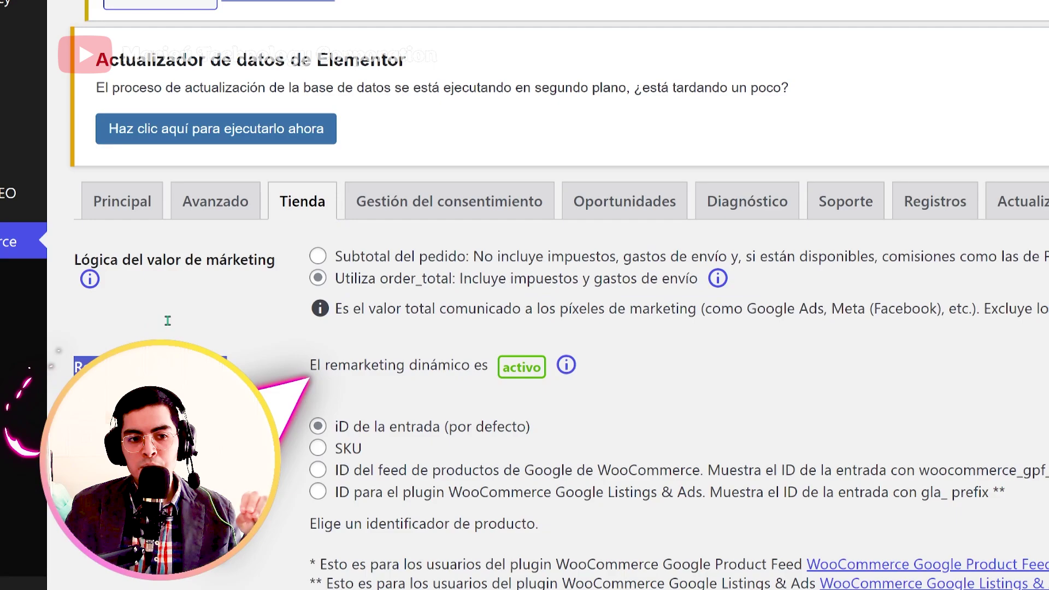
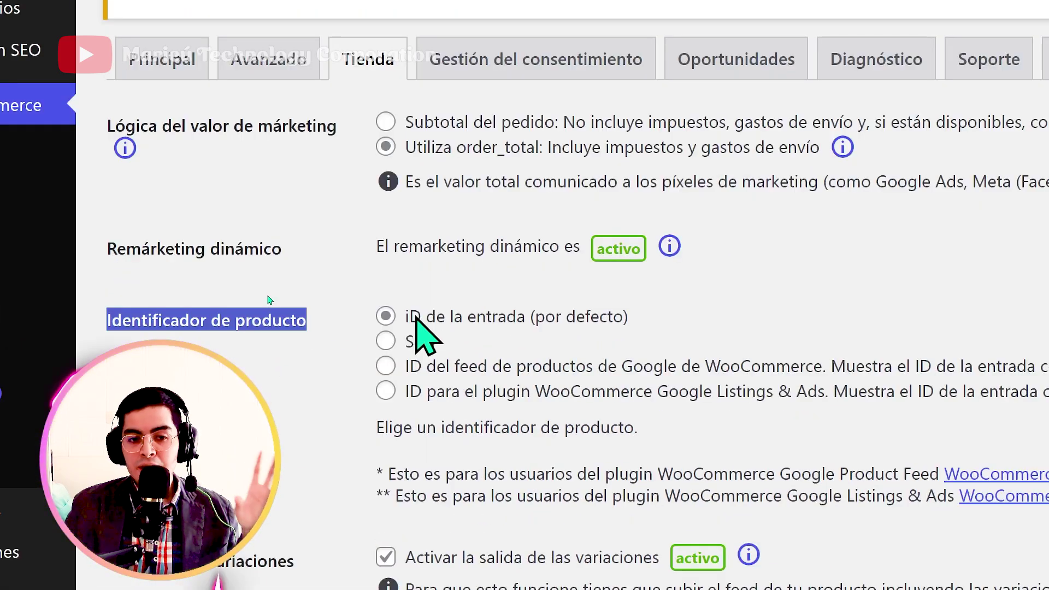
- Review the product identifier options in the Tienda settings, comparing iD de la entrada (por defecto) with SKU
drag(424, 317, 580, 320)
click(402, 322)
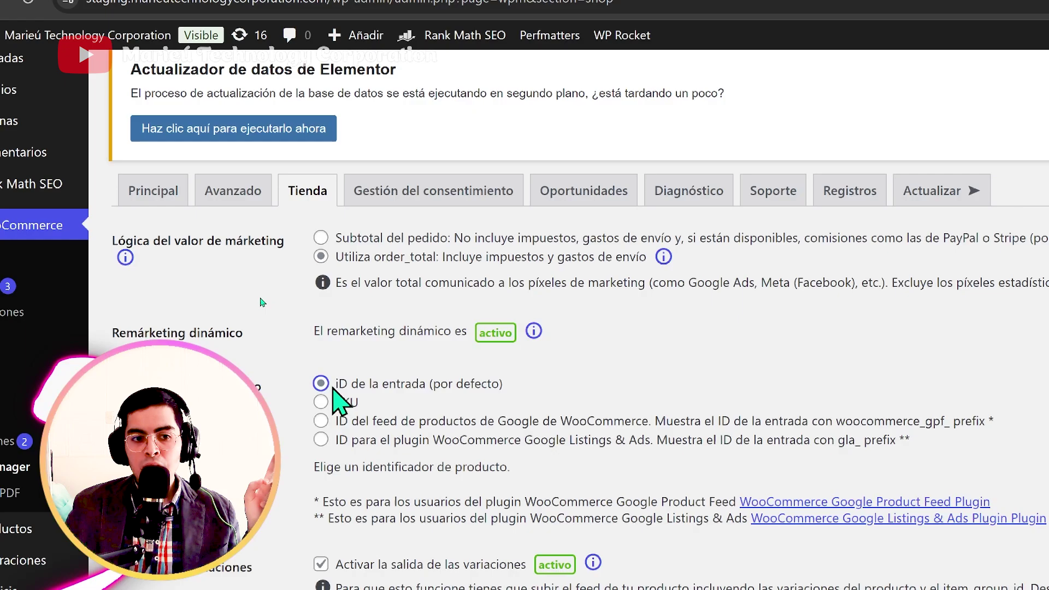
drag(334, 386, 429, 387)
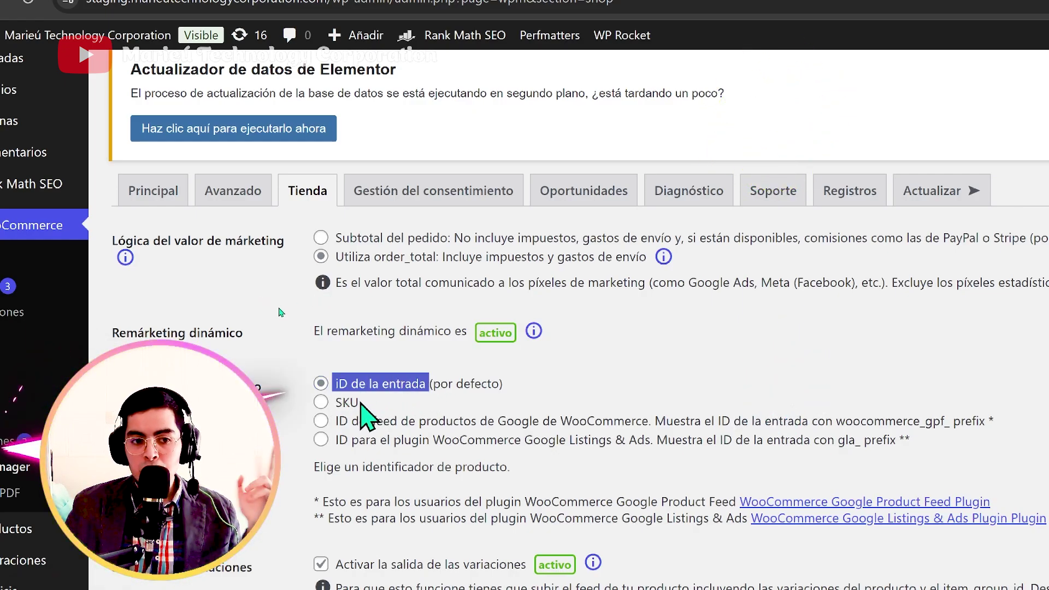
drag(360, 403, 333, 405)
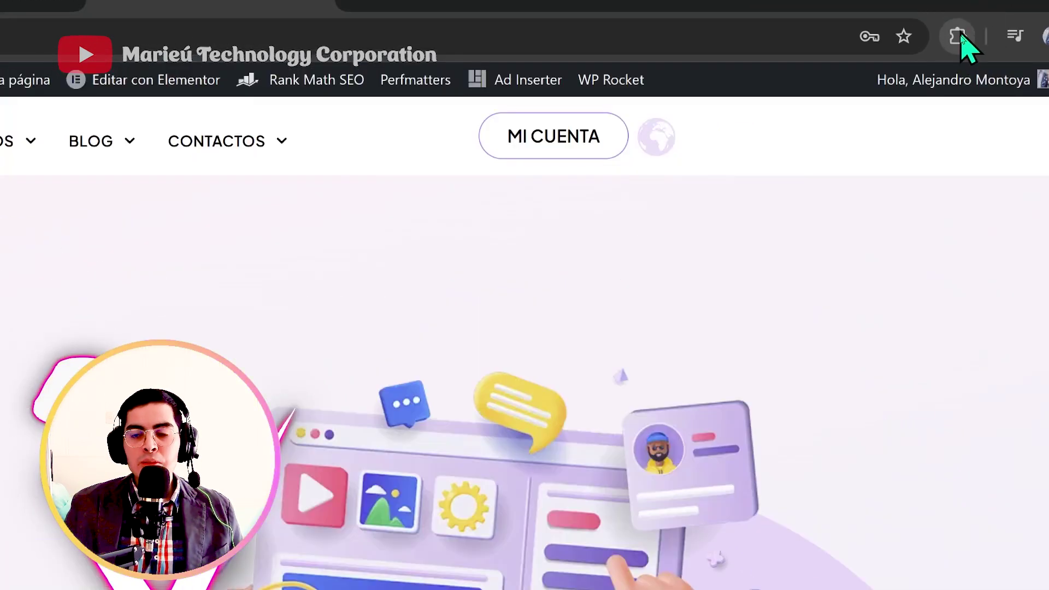
- Check the installed browser extensions, and review the Tag Assistant Companion page among the Chrome Web Store results for Tag Assistant Legacy
click(958, 36)
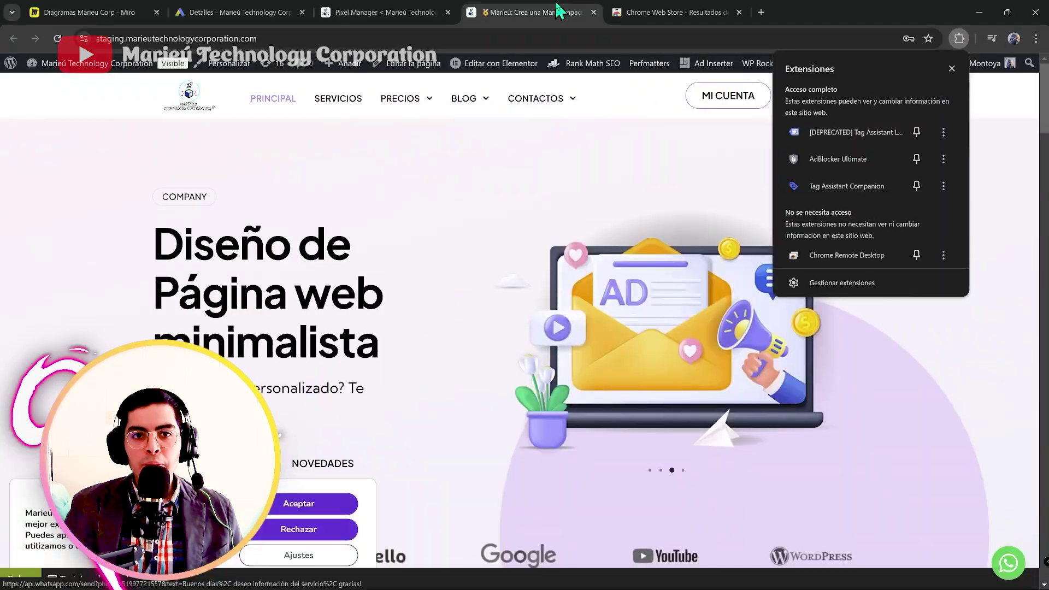
click(628, 12)
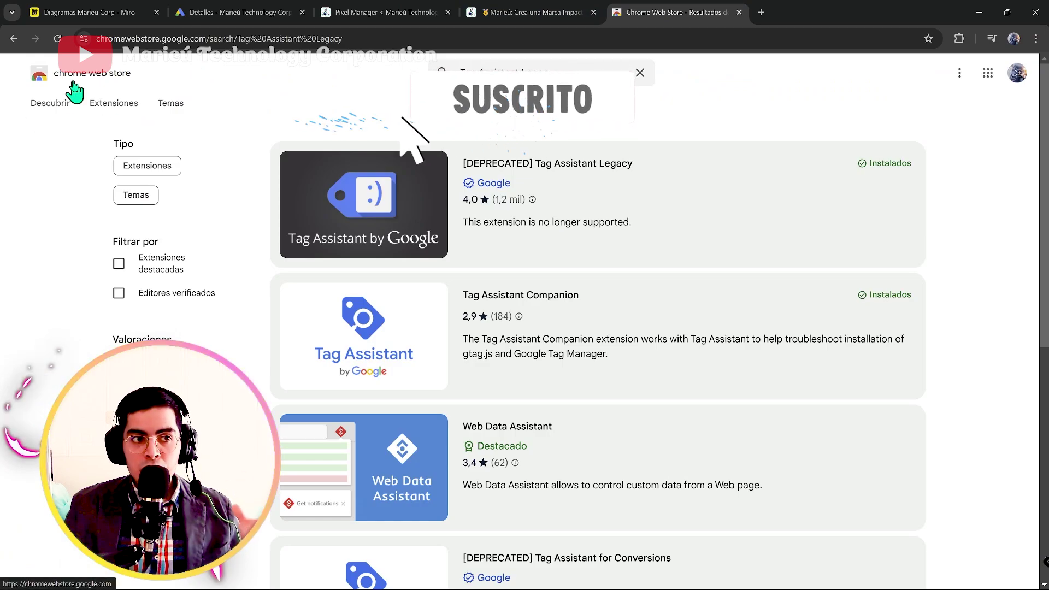
click(506, 71)
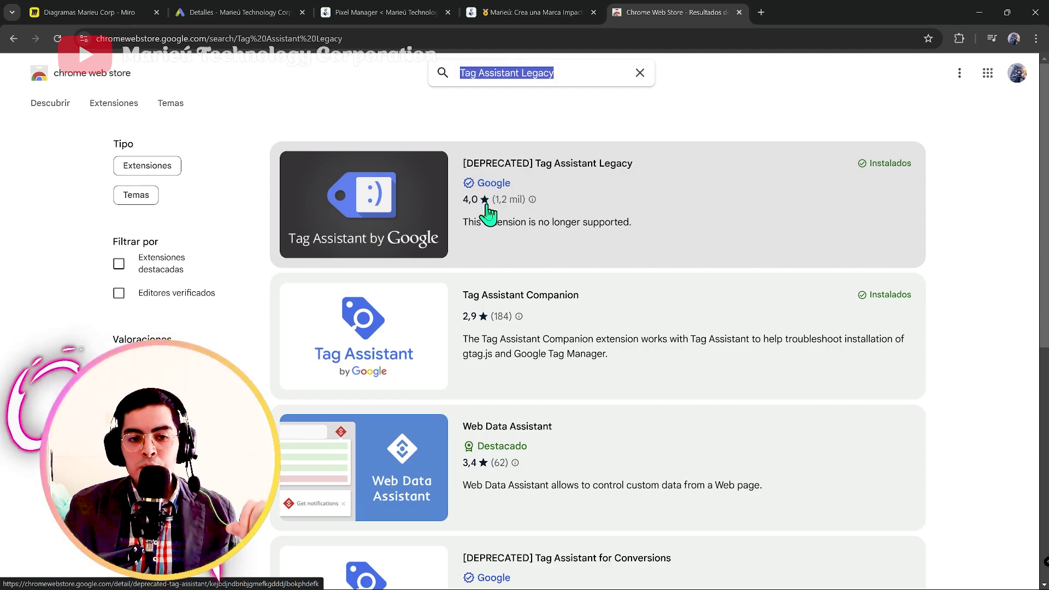
click(381, 363)
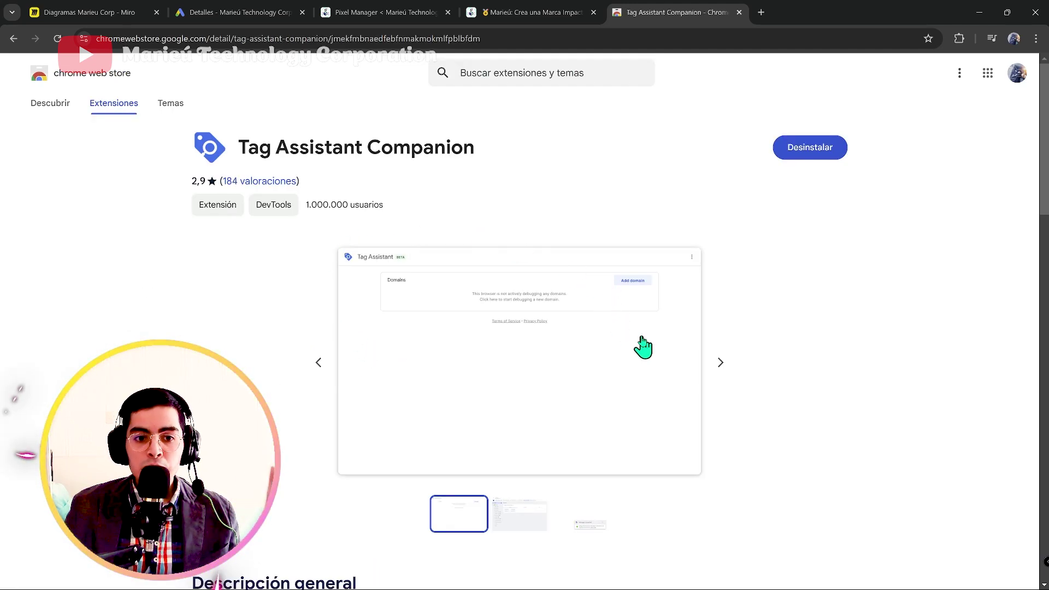
scroll(616, 346, down, 3)
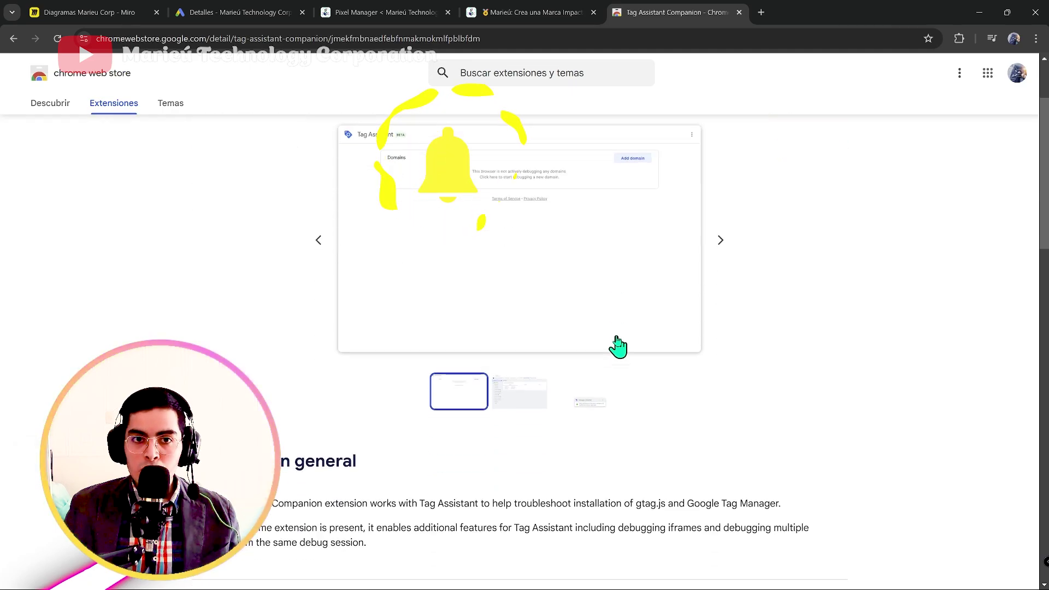
scroll(616, 346, up, 3)
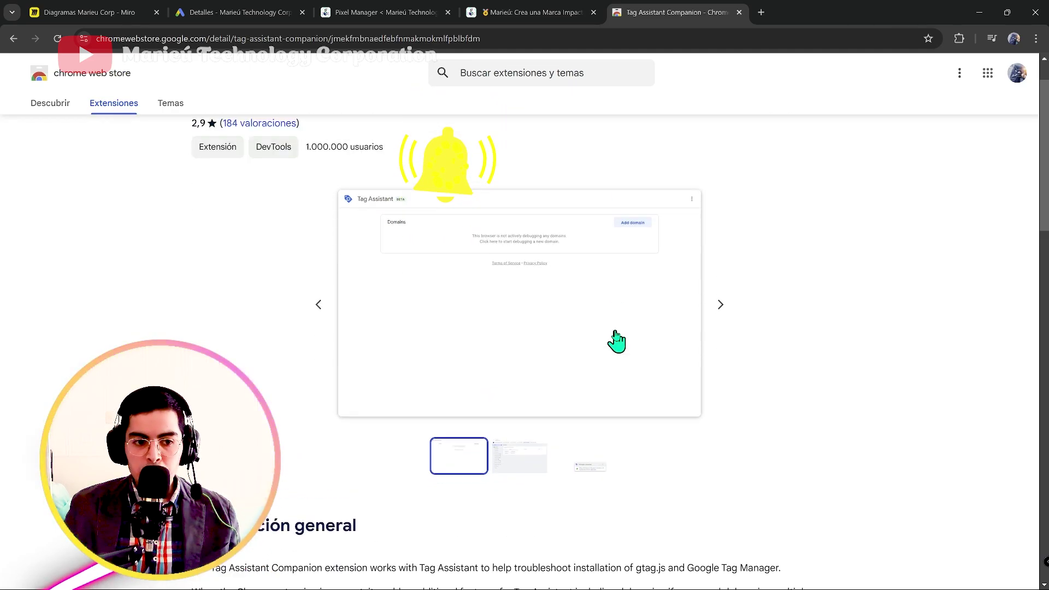
- Return to the staging site and open the social media administrator plans from its Precios page
click(549, 12)
mouse_move(361, 116)
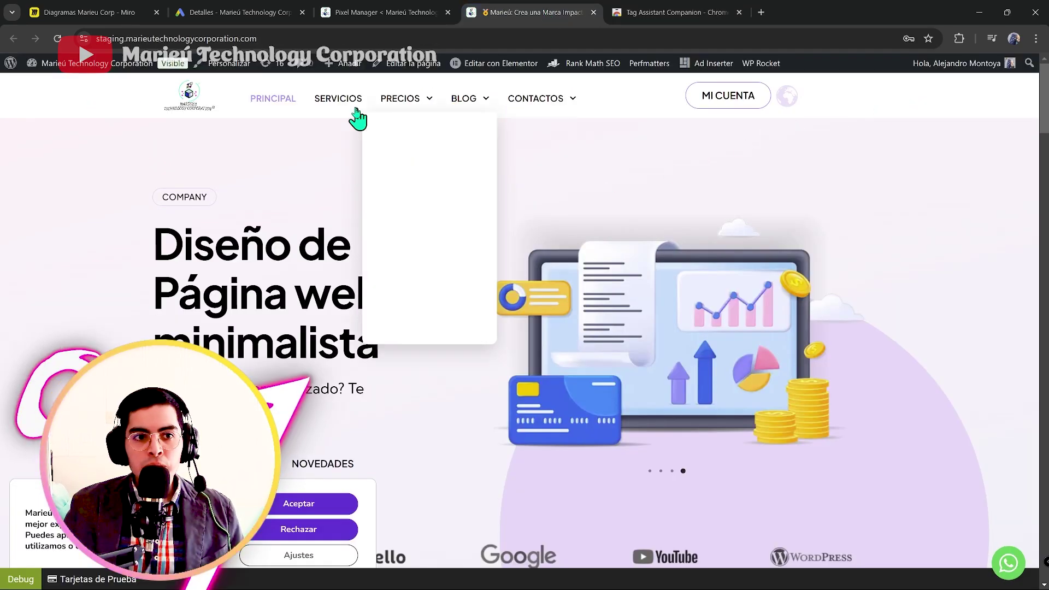
click(397, 112)
scroll(339, 215, down, 4)
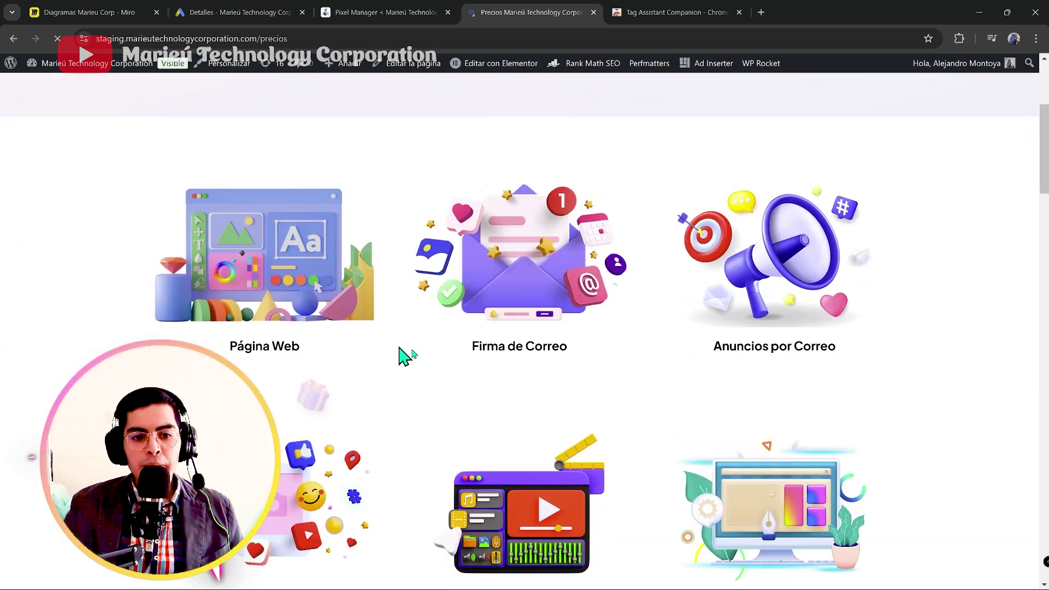
scroll(427, 344, up, 2)
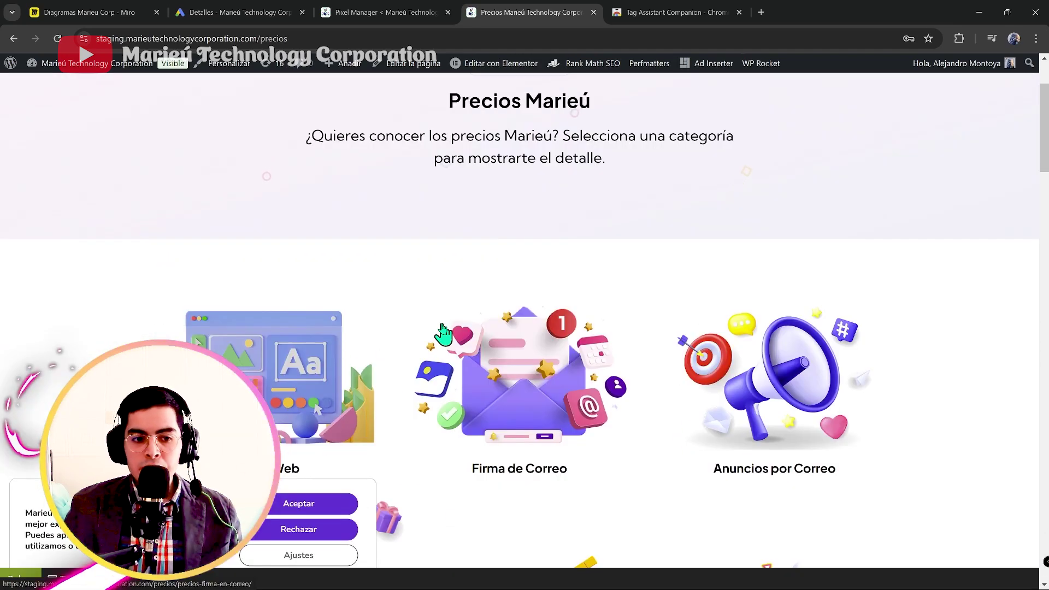
scroll(442, 330, down, 5)
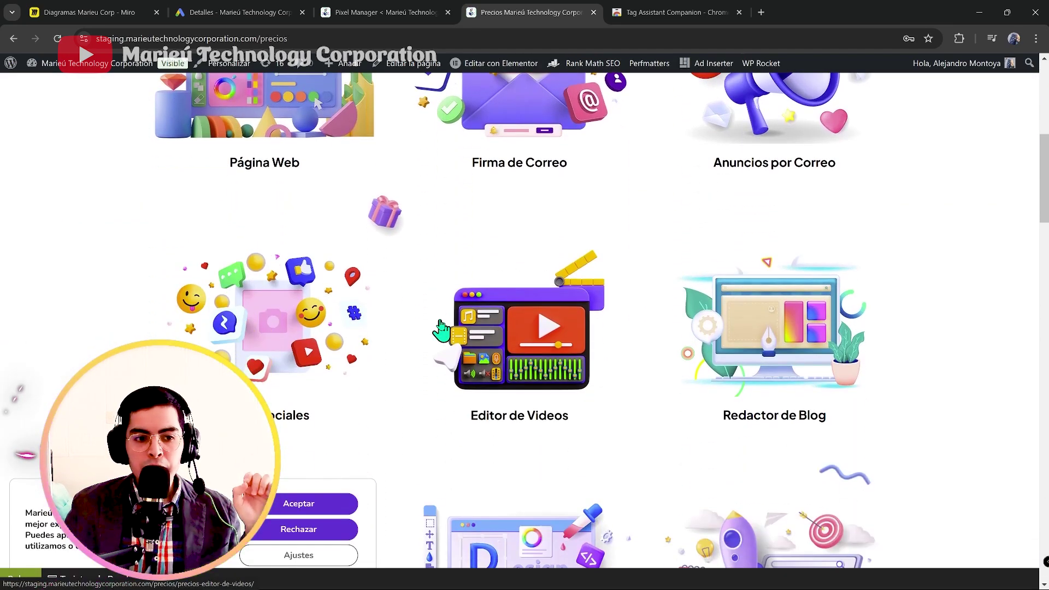
click(245, 326)
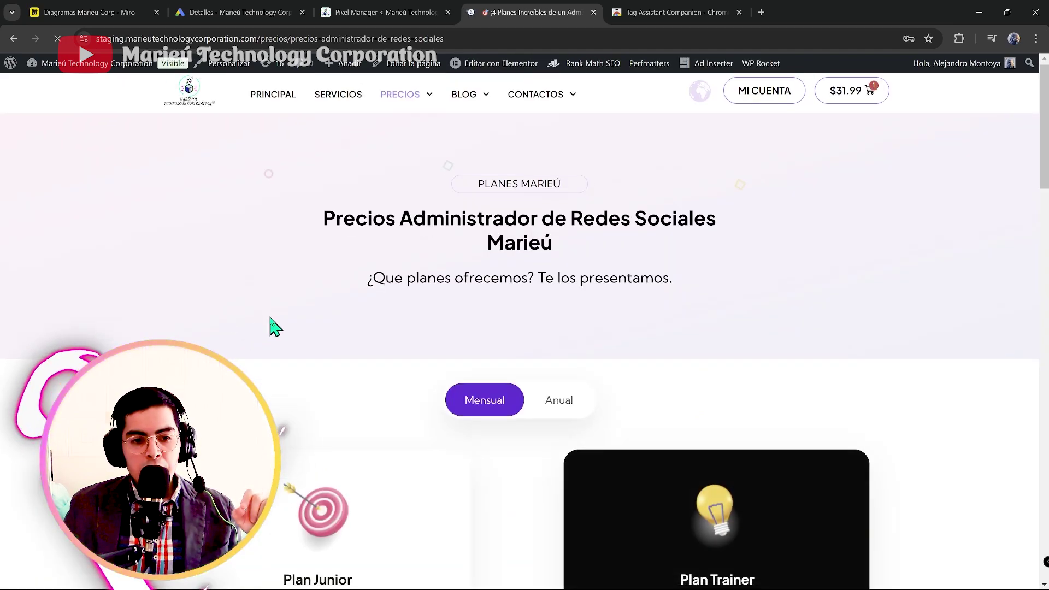
scroll(273, 328, down, 4)
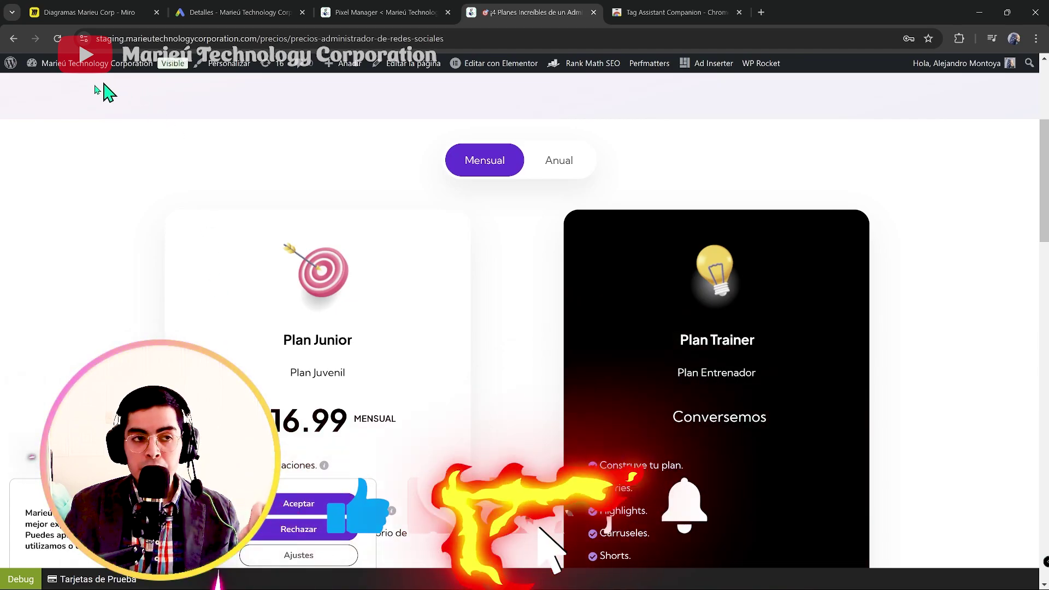
- Enable Tag Assistant Legacy for the staging site's social media administrator pricing page
double_click(138, 38)
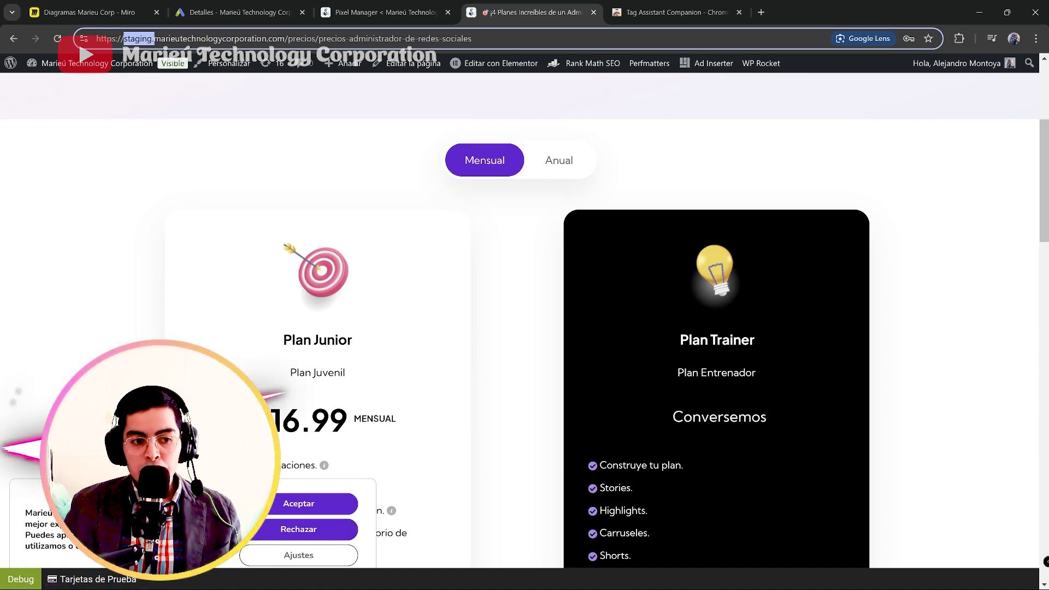
click(959, 38)
click(793, 157)
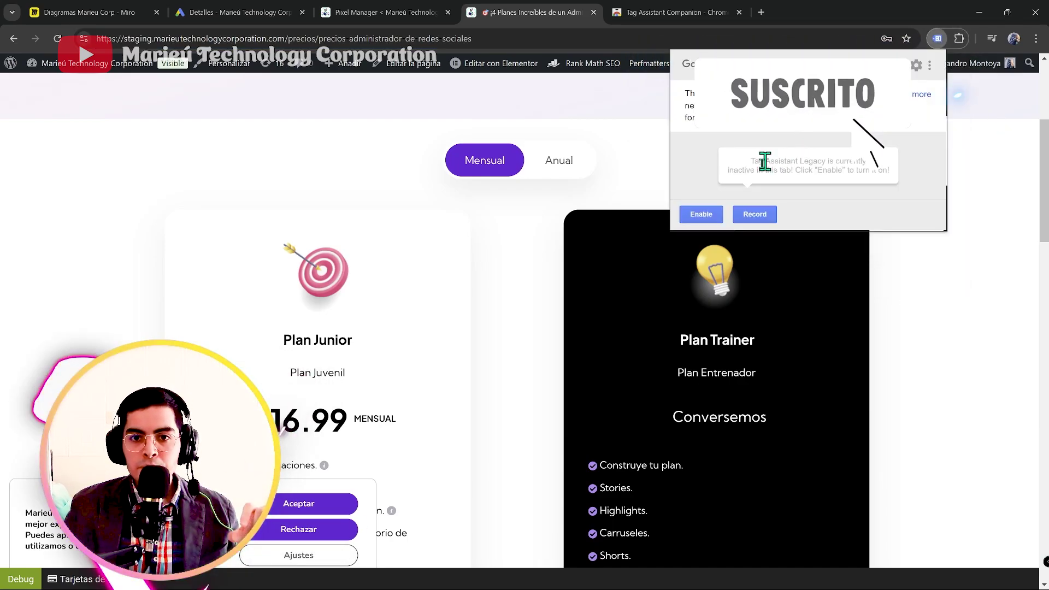
click(701, 214)
click(508, 264)
- Select the Plan Junior offer and proceed from the cart to checkout
scroll(517, 268, down, 3)
scroll(516, 268, down, 2)
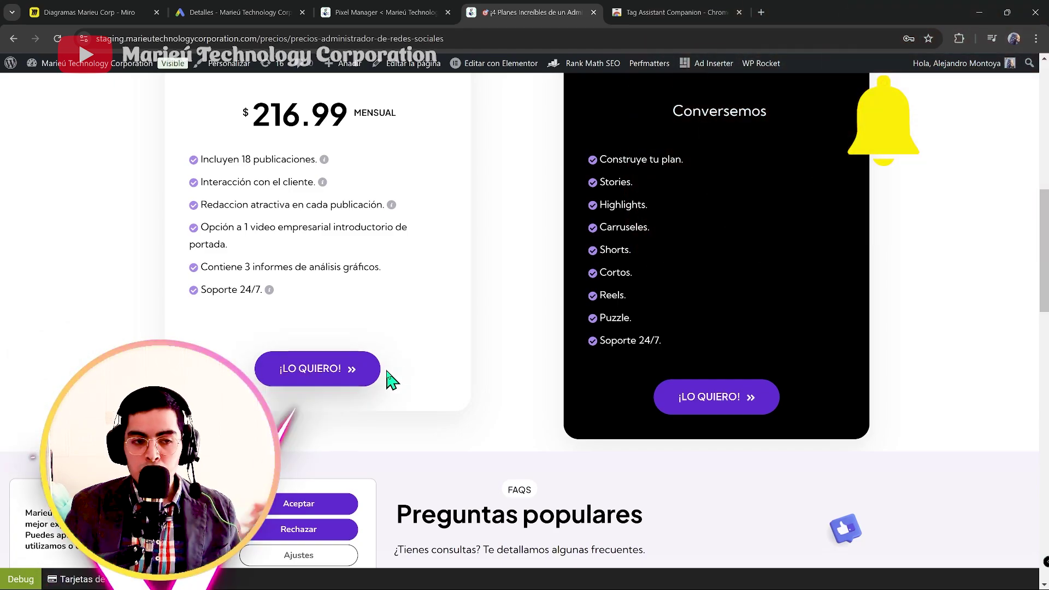
scroll(323, 424, up, 1)
click(315, 434)
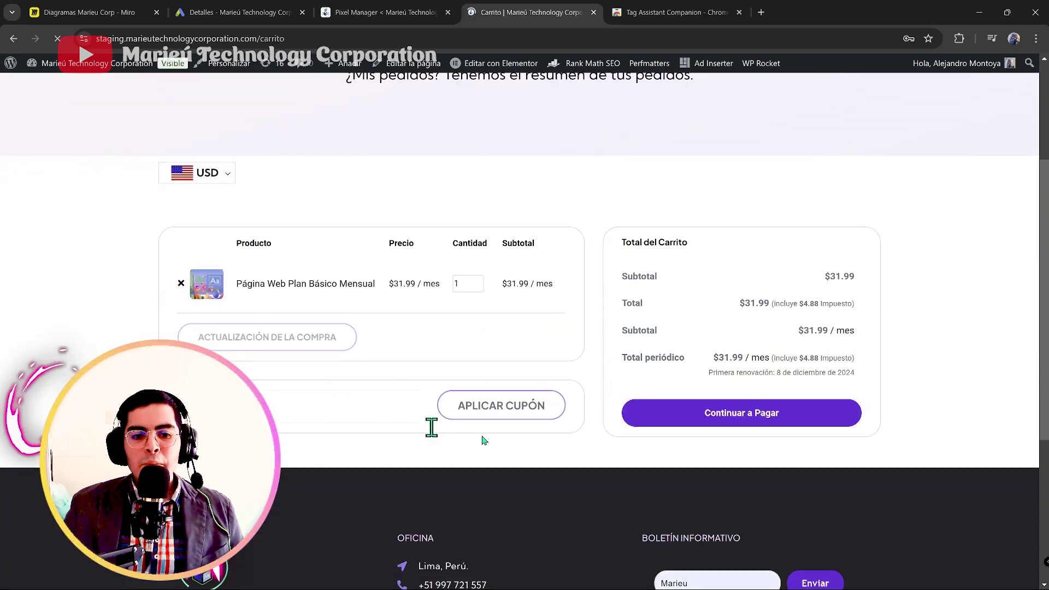
scroll(779, 371, down, 1)
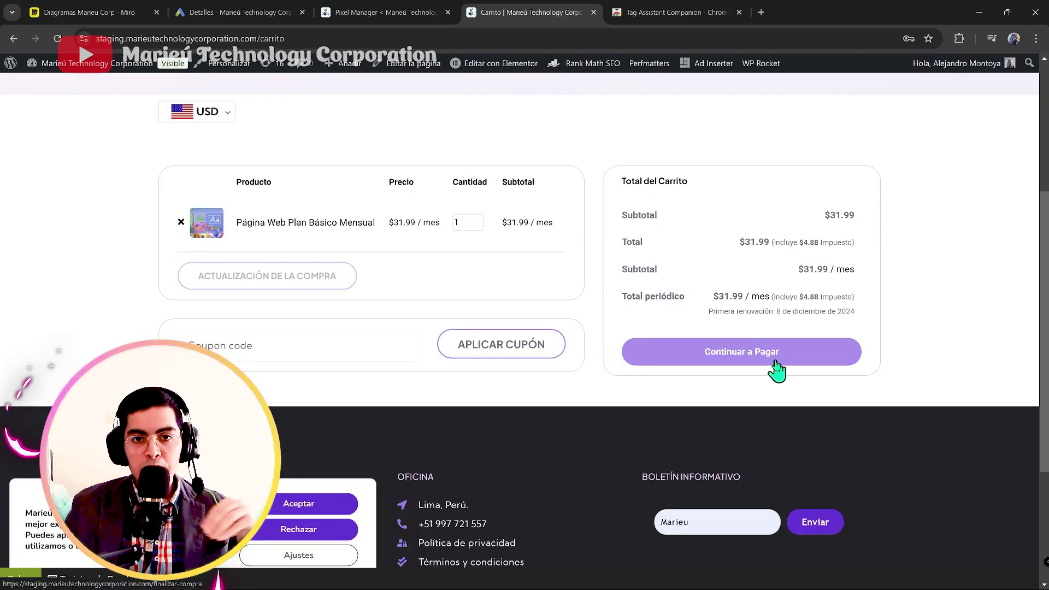
click(776, 363)
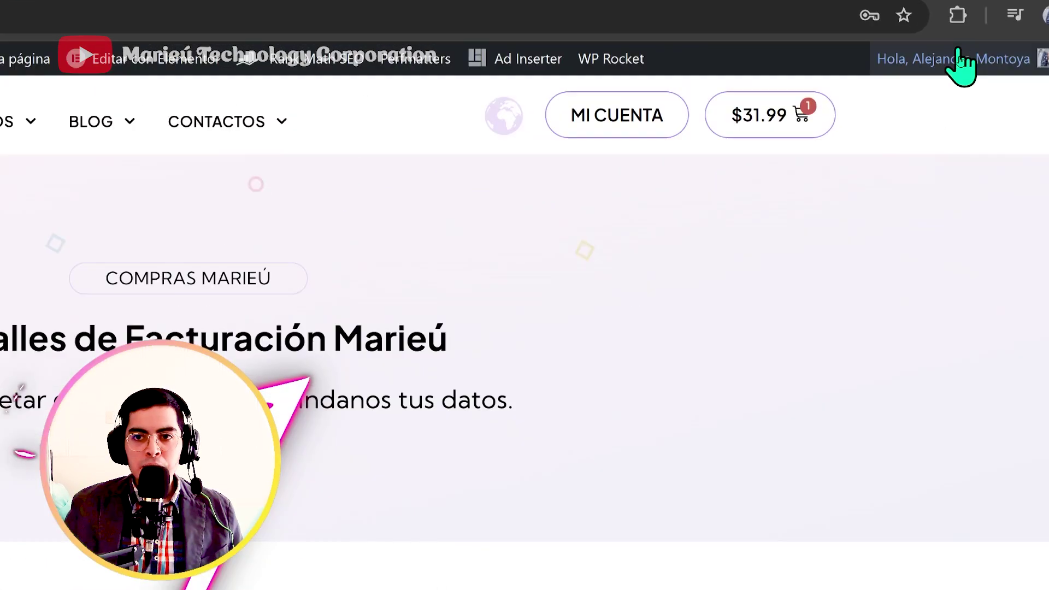
- Inspect the checkout page with the Tag Assistant Legacy extension
click(959, 39)
click(759, 186)
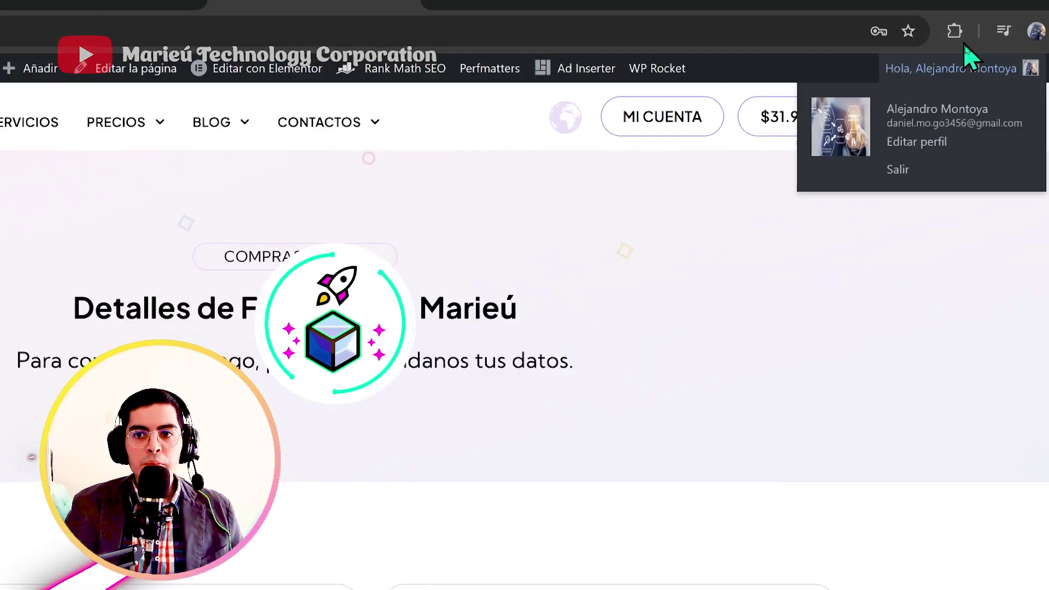
click(955, 31)
click(758, 173)
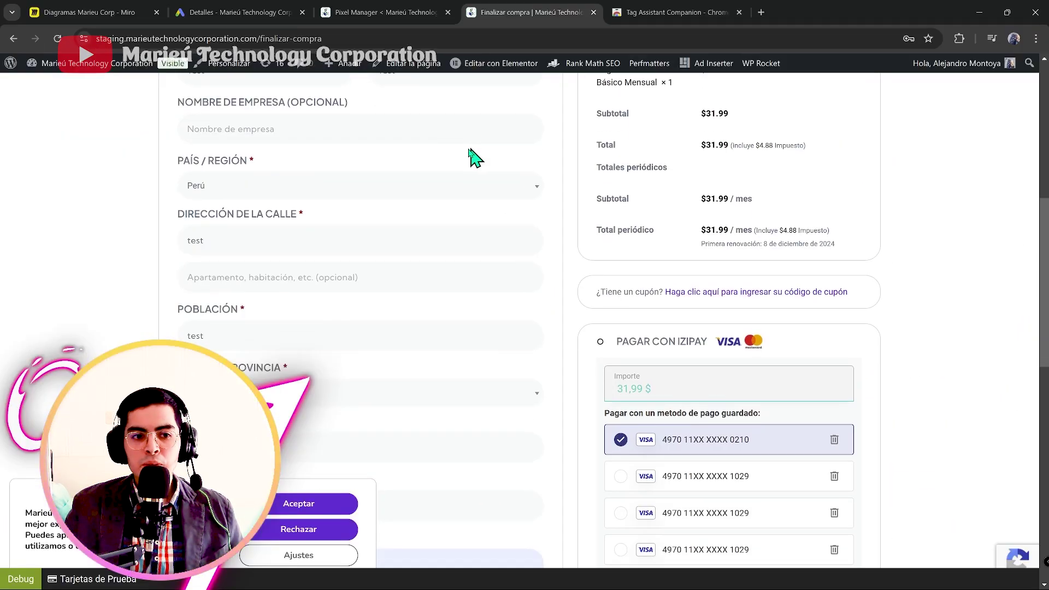
- Choose payment with another card through Izipay, accept the terms and conditions, and submit the order's payment
scroll(415, 175, down, 2)
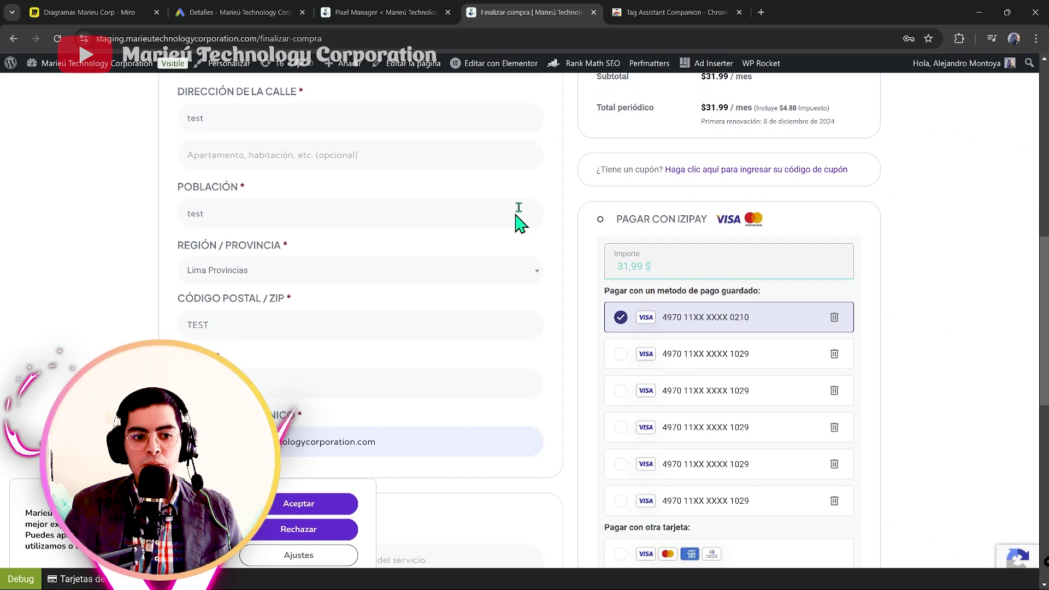
scroll(519, 221, down, 2)
click(650, 442)
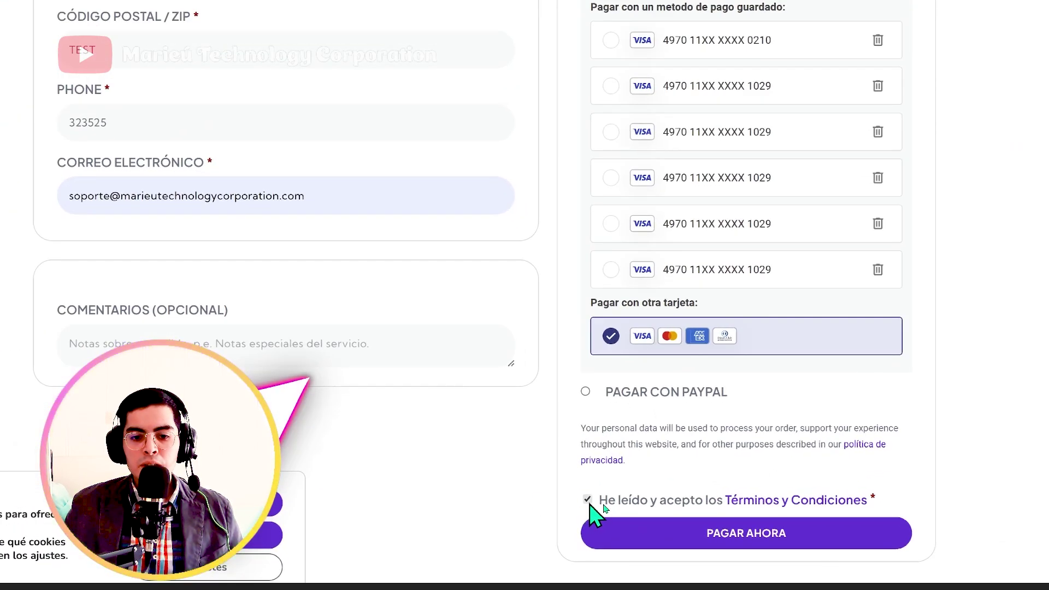
click(656, 536)
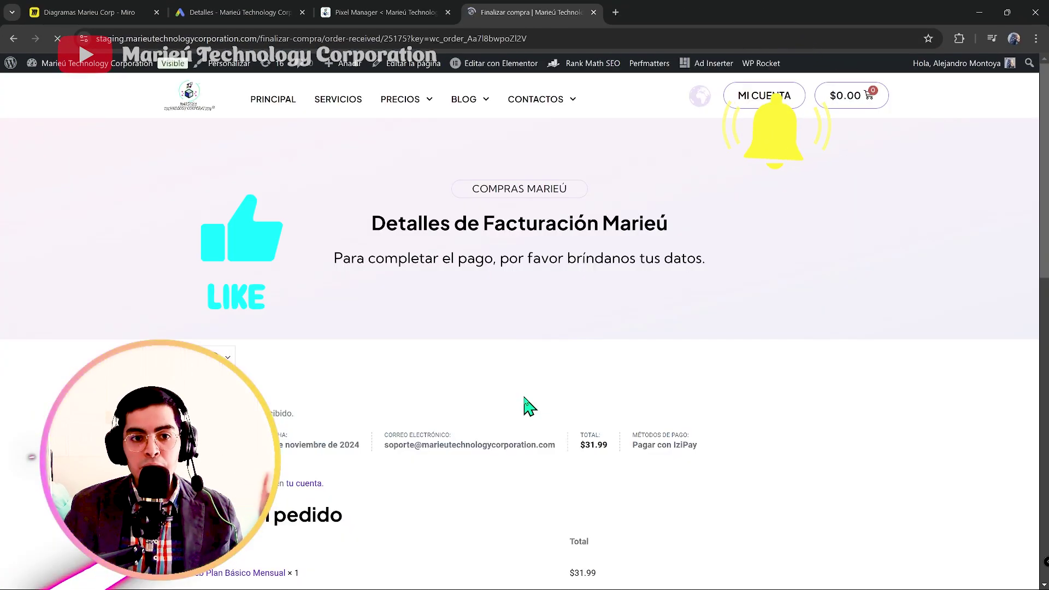
- Review the order confirmation page and open Tag Assistant Legacy's tag analysis for it
scroll(502, 377, down, 5)
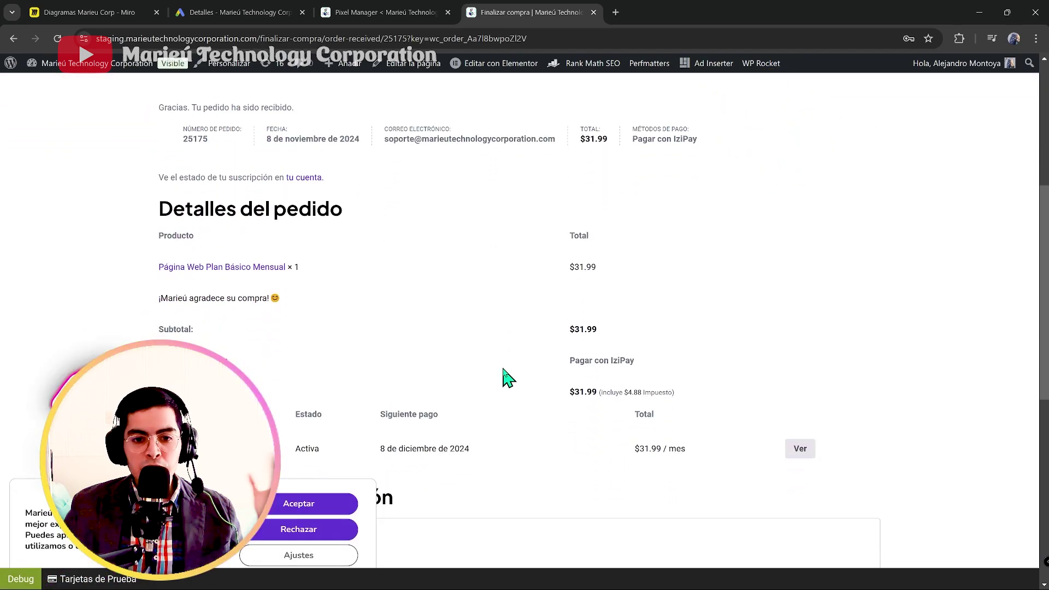
scroll(506, 376, up, 3)
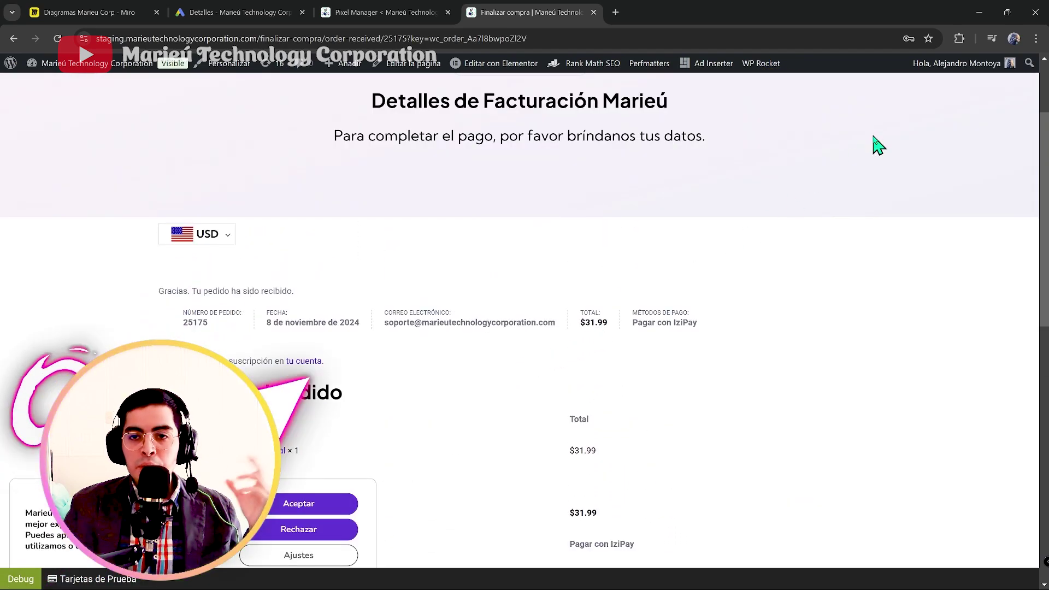
click(960, 38)
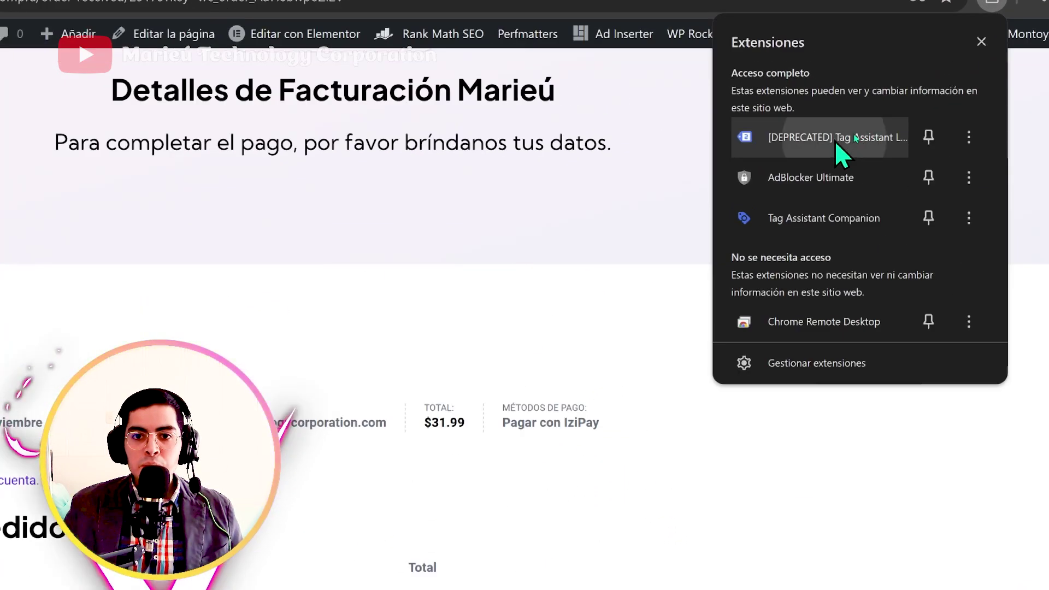
click(855, 136)
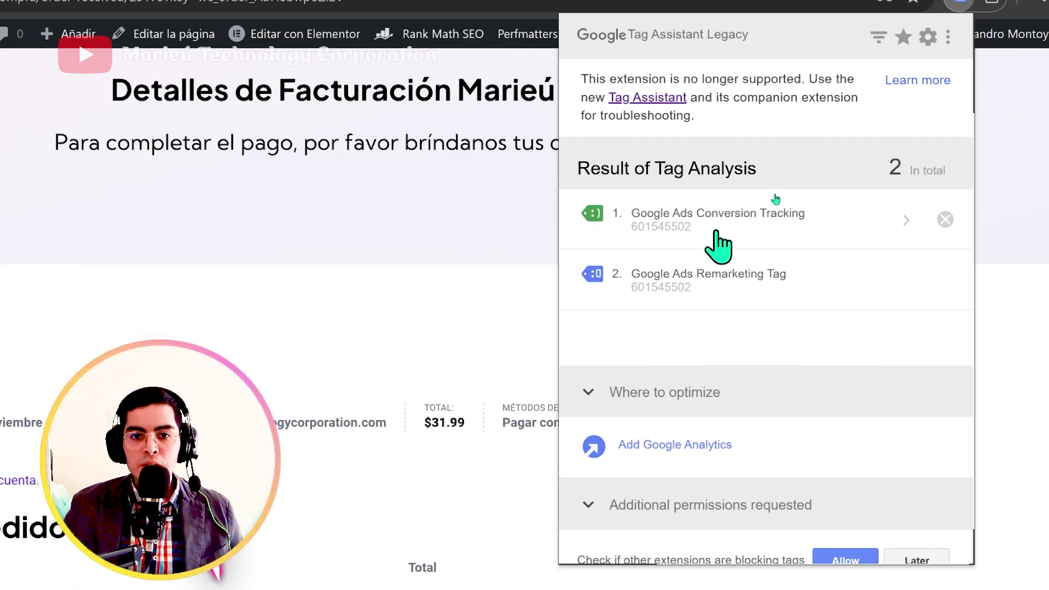